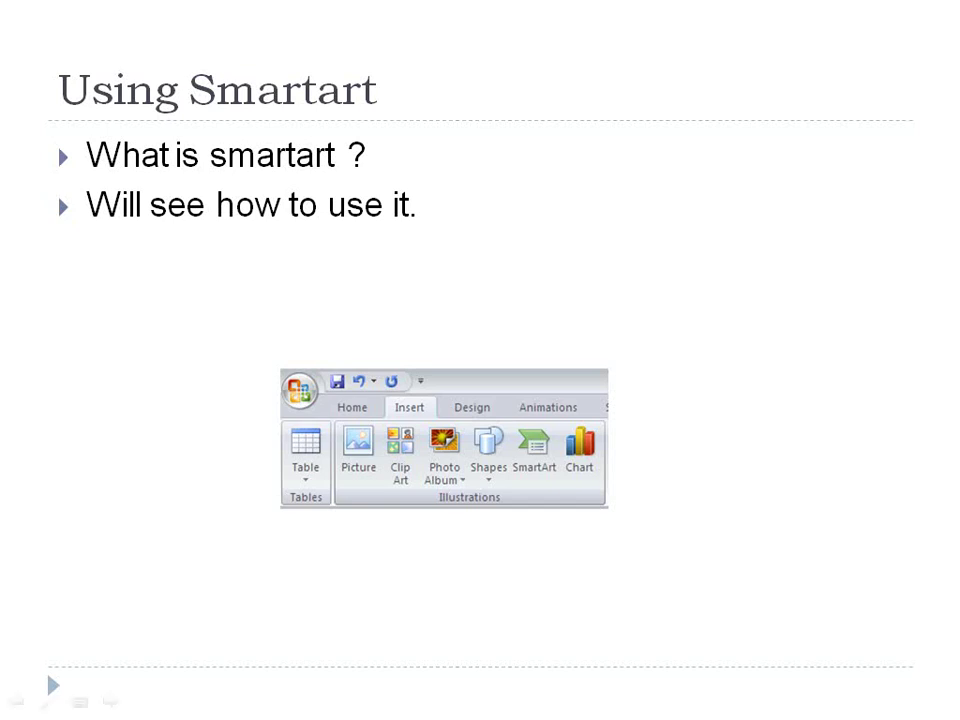
# End the slide show and switch to Presentation2's Various Stages slide
pyautogui.press('Escape')
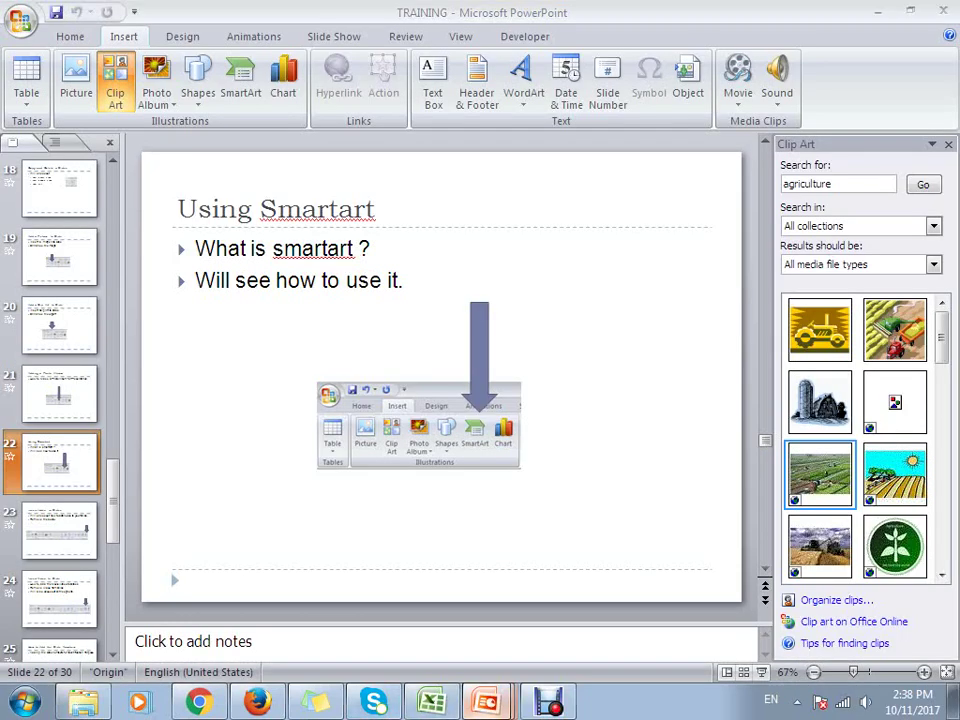
pyautogui.hotkey('ctrl', 'F6')
# Select all six stage lines in the Various Stages list and bring up the SmartArt chooser
pyautogui.click(67, 352)
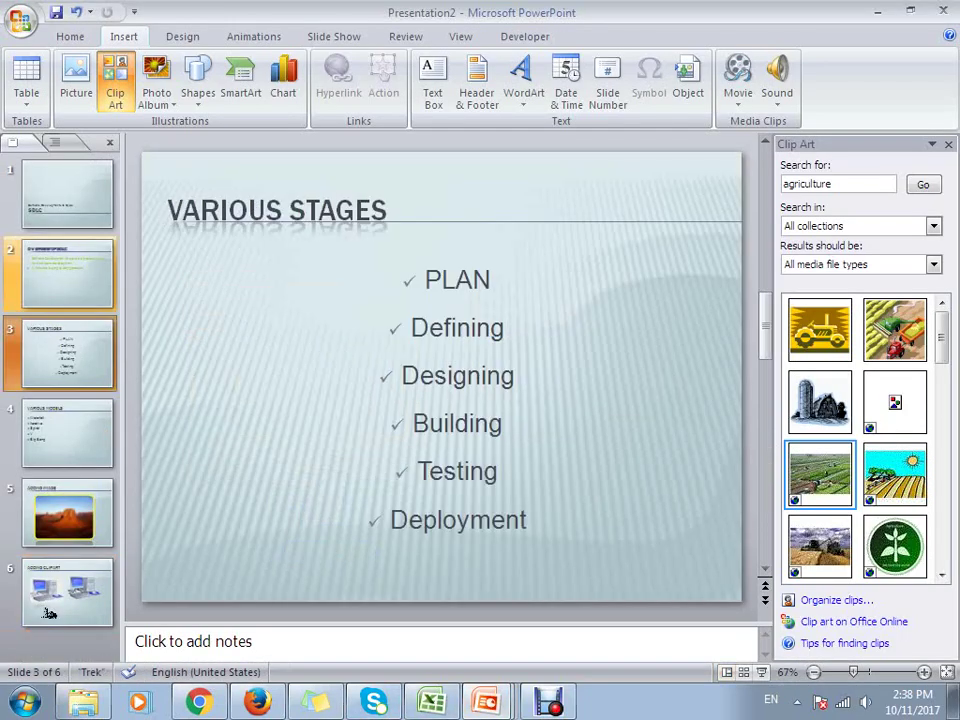
pyautogui.click(502, 328)
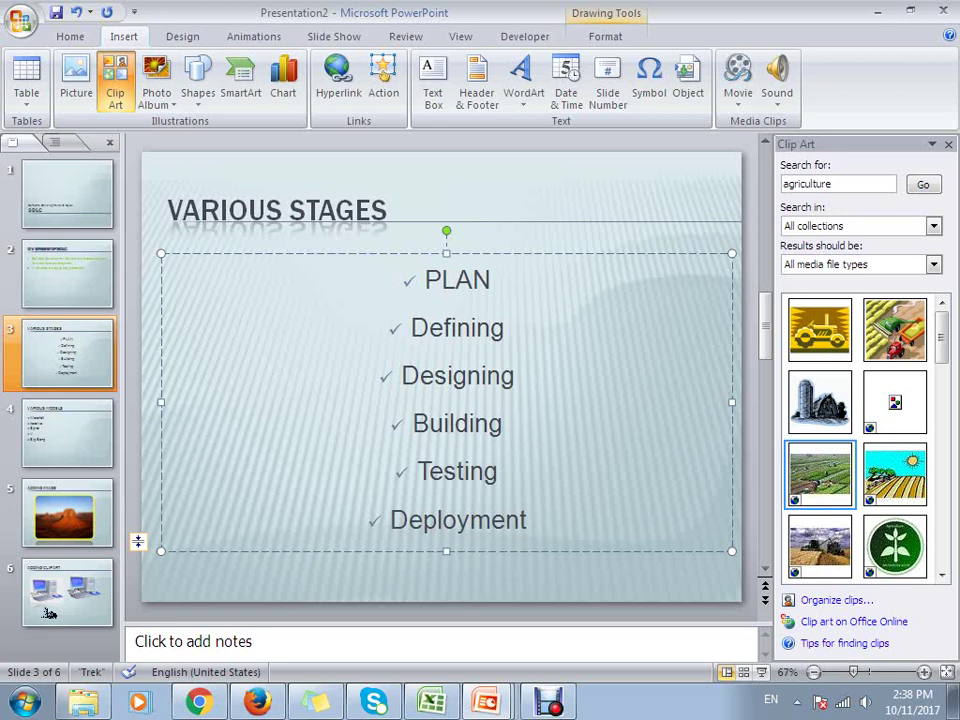
pyautogui.press('Down')
pyautogui.press('Down')
pyautogui.hotkey('shift', 'Down')
pyautogui.hotkey('shift', 'Down')
pyautogui.hotkey('shift', 'Down')
pyautogui.hotkey('shift', 'Down')
pyautogui.hotkey('shift', 'Down')
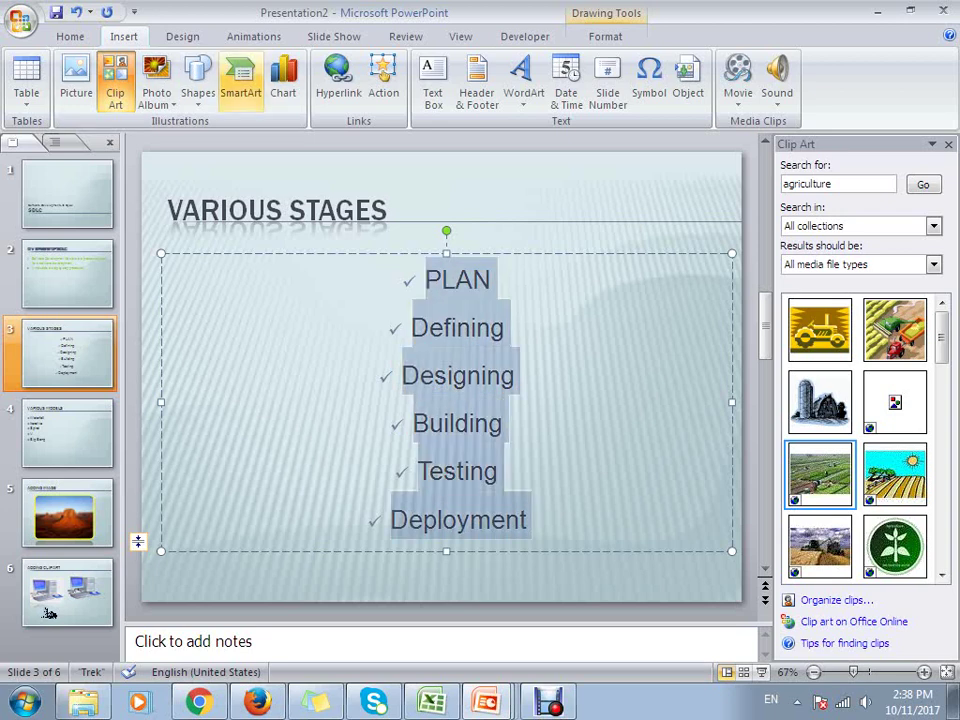
pyautogui.click(240, 80)
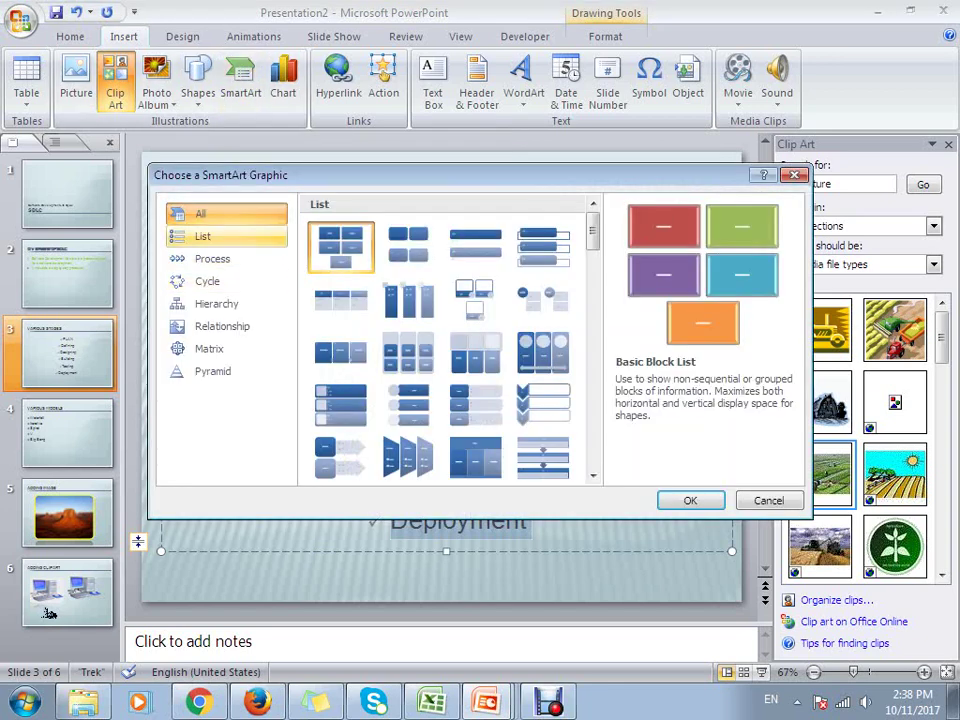
# Insert the stages as a Picture Accent List graphic, then undo the conversion
pyautogui.press('Down')
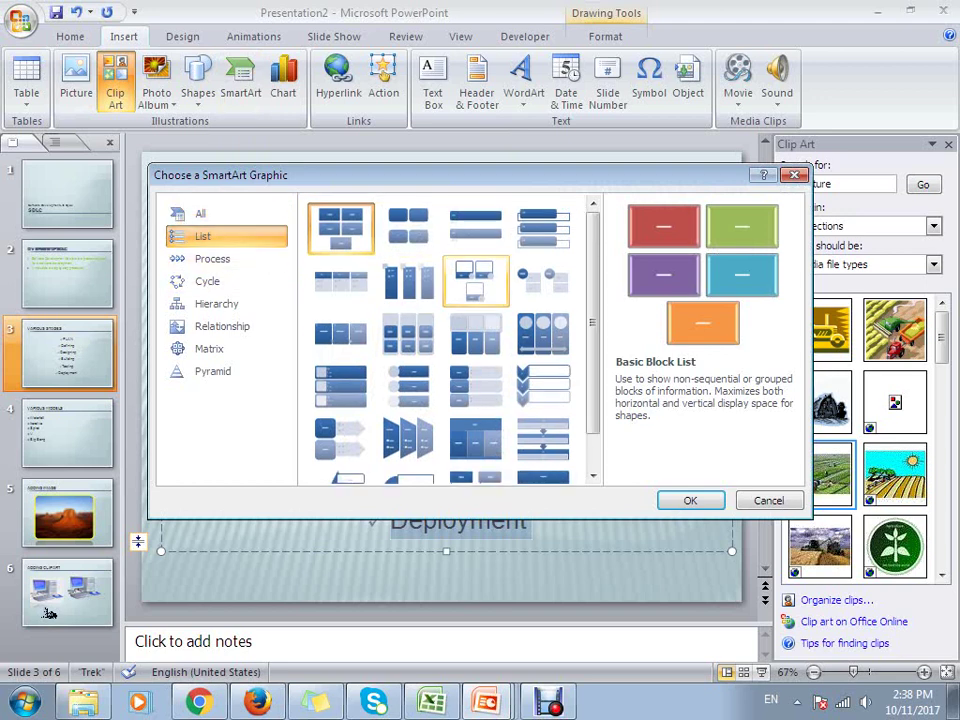
pyautogui.click(408, 282)
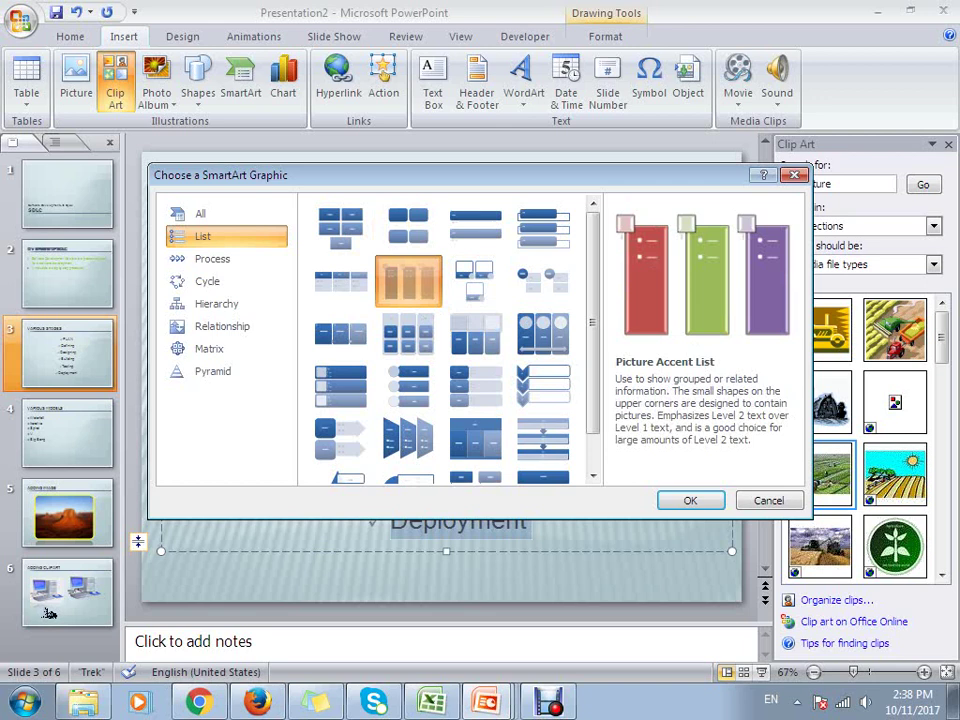
pyautogui.click(690, 500)
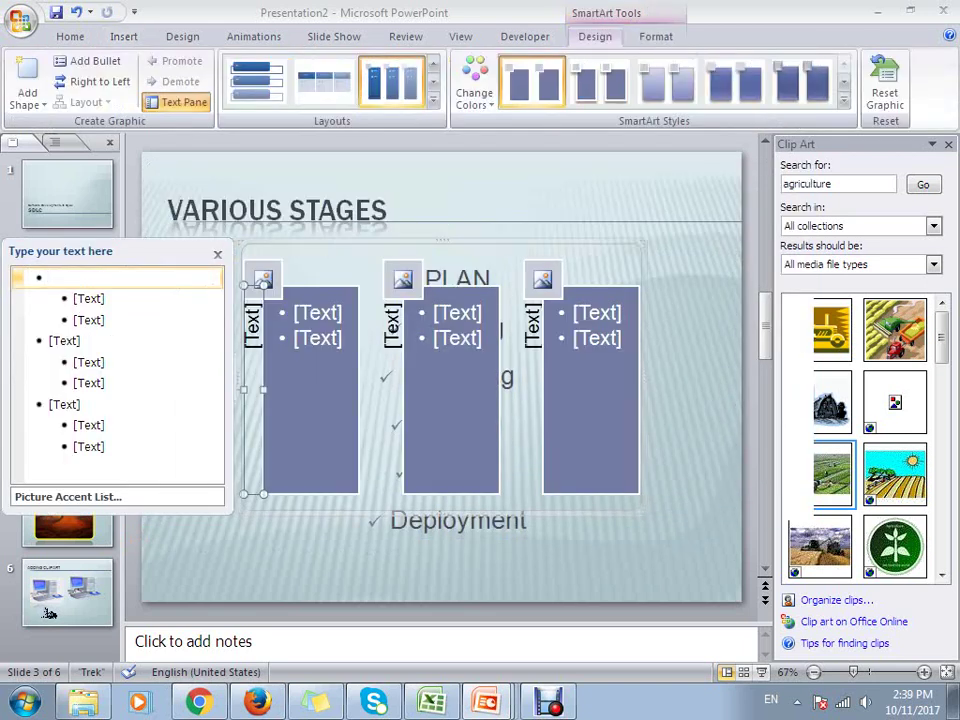
pyautogui.hotkey('ctrl', 'z')
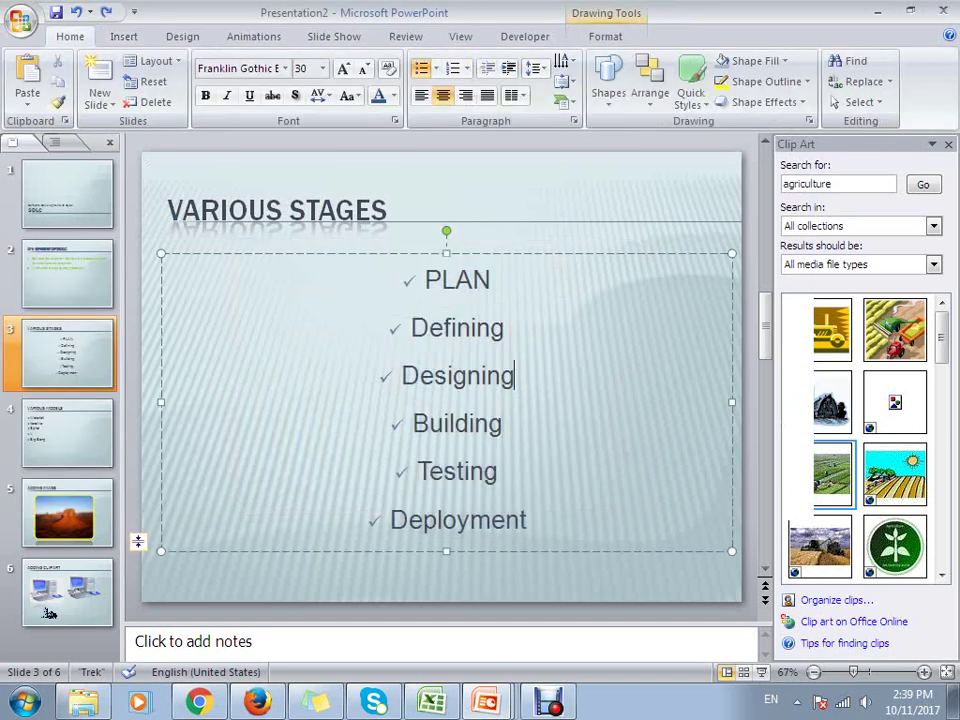
pyautogui.click(124, 36)
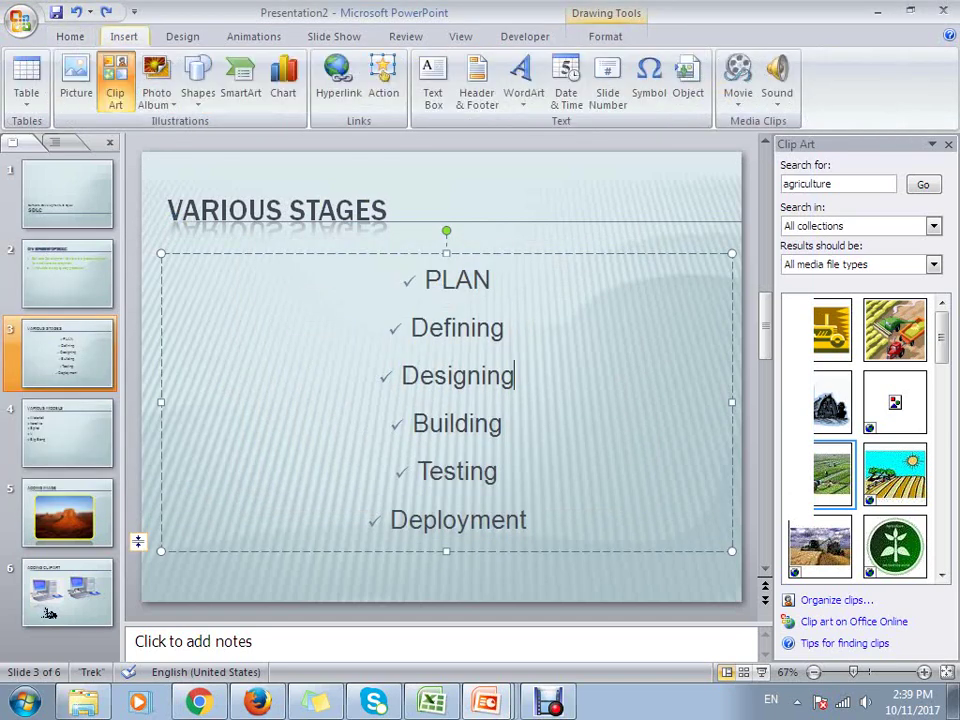
pyautogui.click(240, 80)
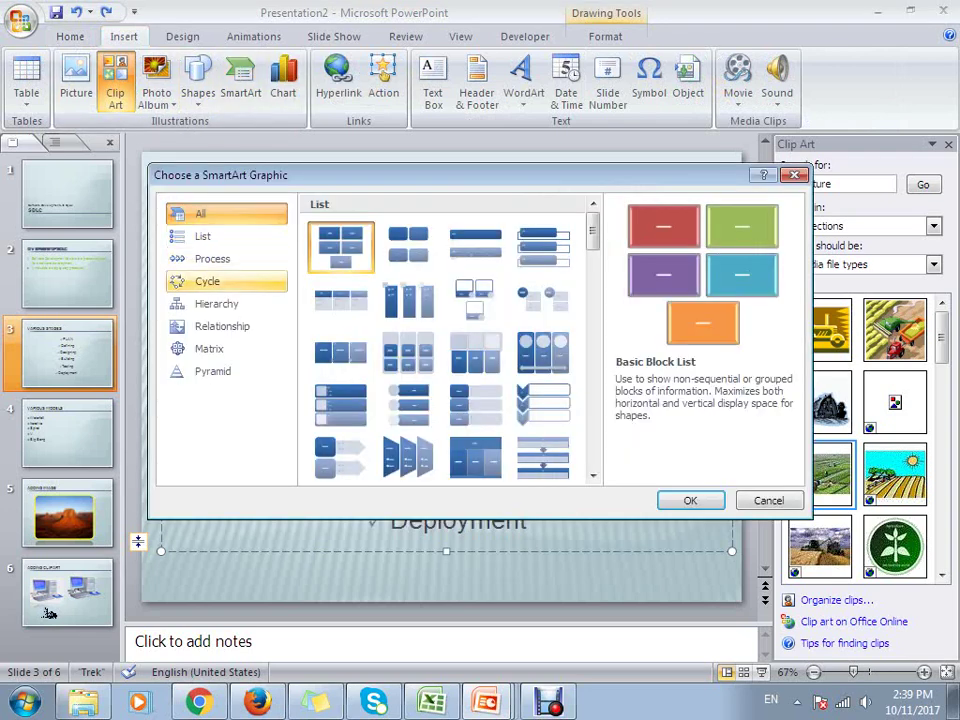
pyautogui.click(225, 281)
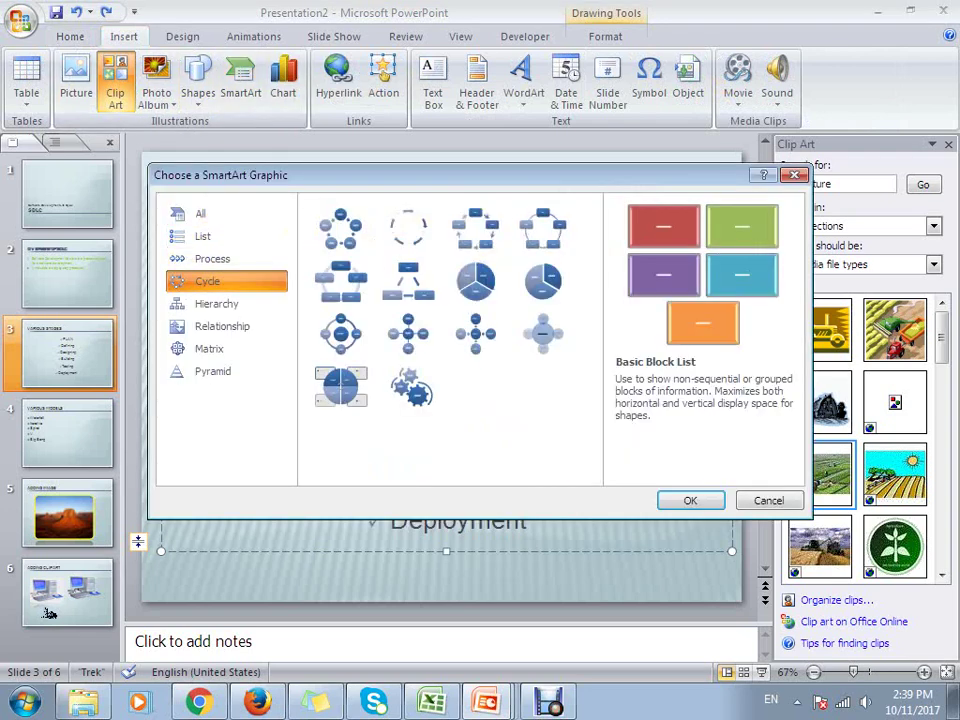
pyautogui.click(340, 228)
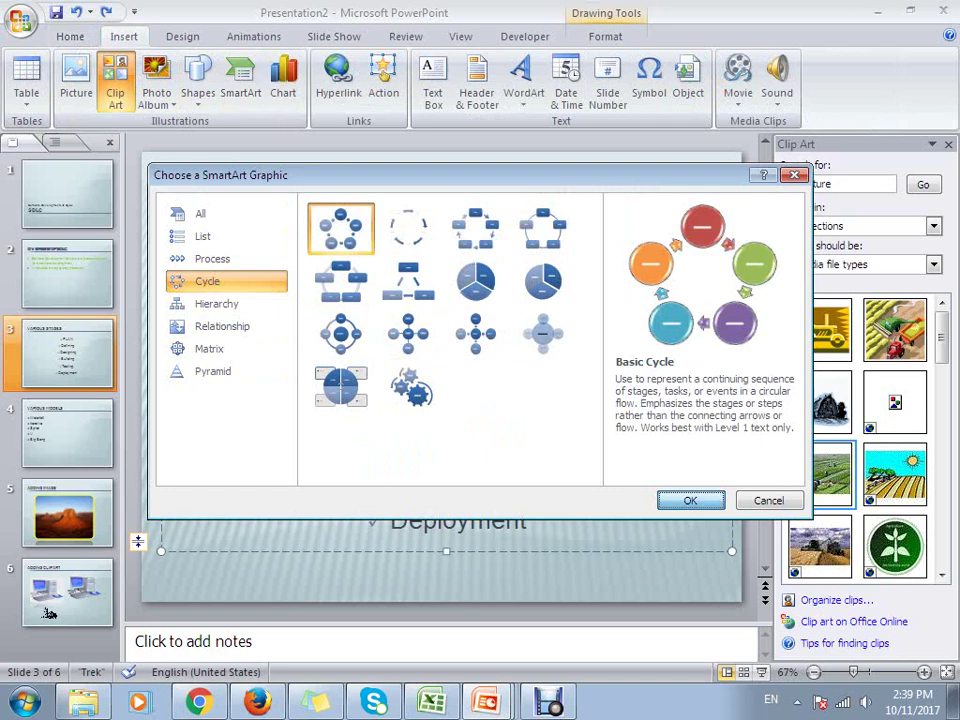
pyautogui.press('Return')
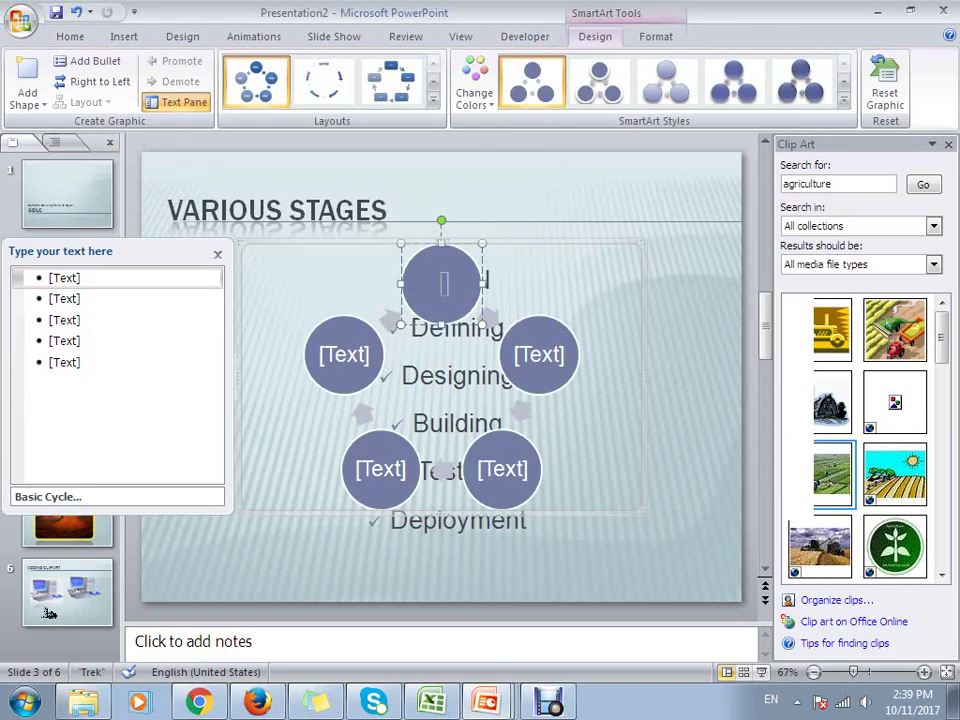
pyautogui.click(444, 283)
pyautogui.press('Escape')
pyautogui.press('Escape')
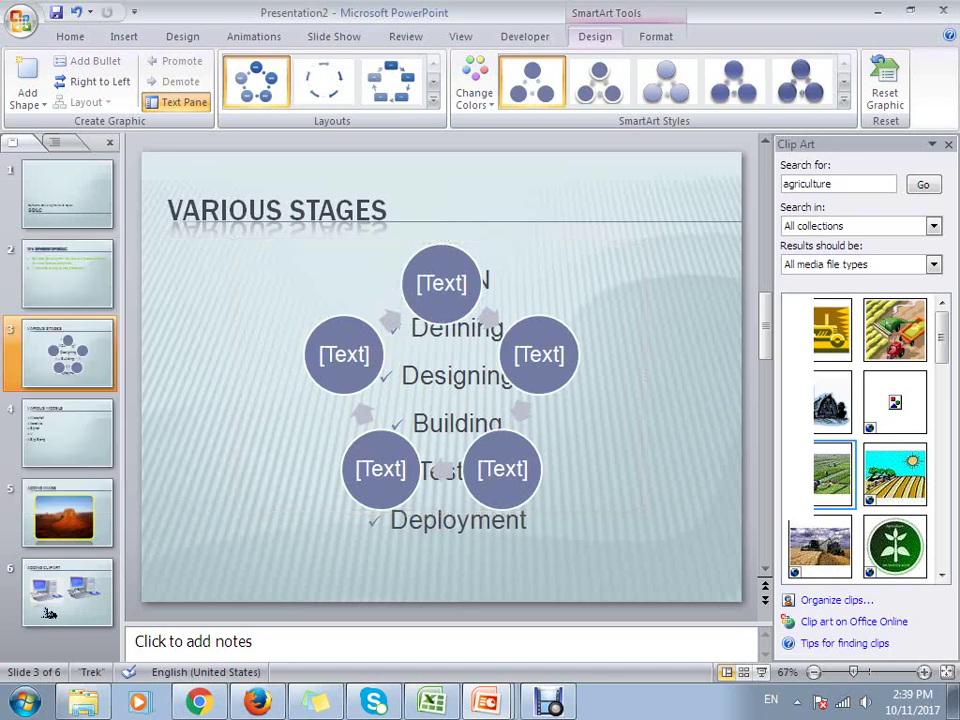
pyautogui.hotkey('ctrl', 'z')
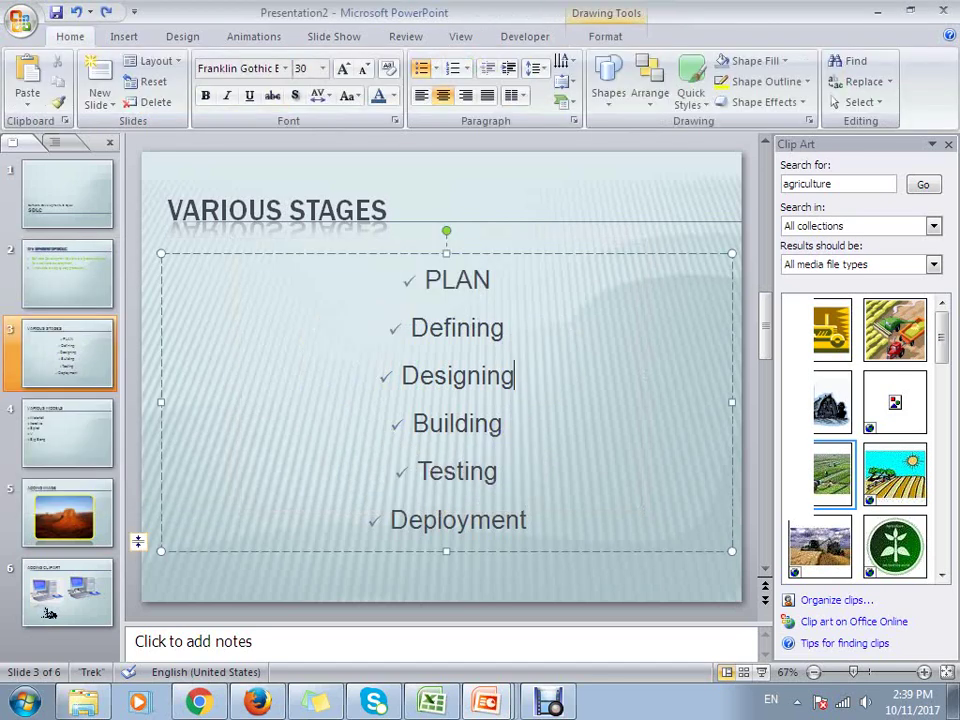
# Undo three earlier changes so PLAN is again the first full-size stage
pyautogui.hotkey('ctrl', 'z')
pyautogui.hotkey('ctrl', 'z')
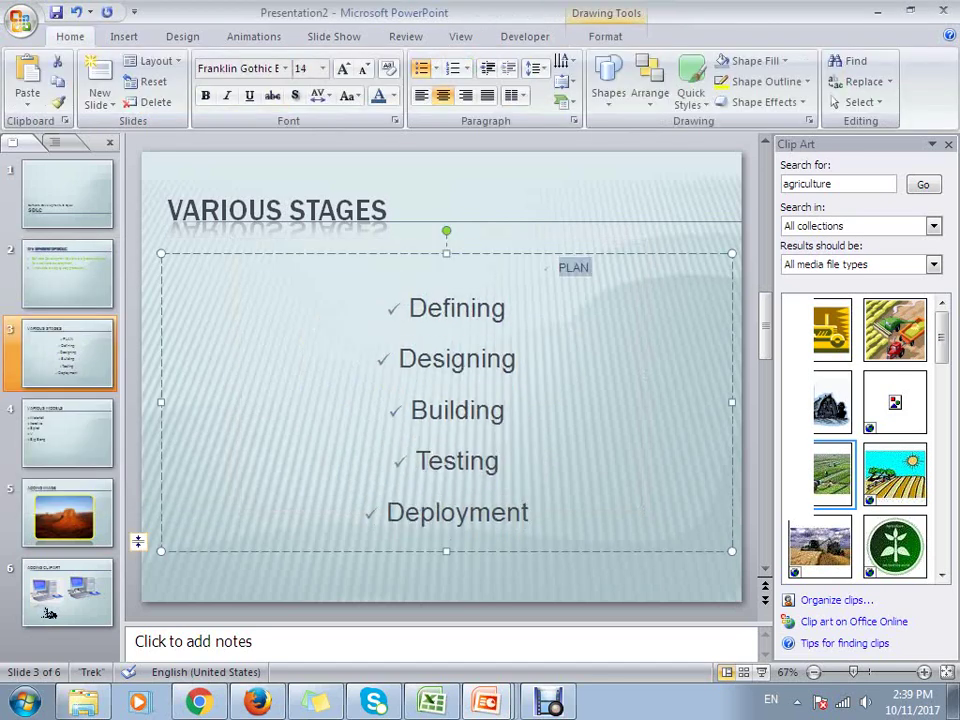
pyautogui.hotkey('ctrl', 'z')
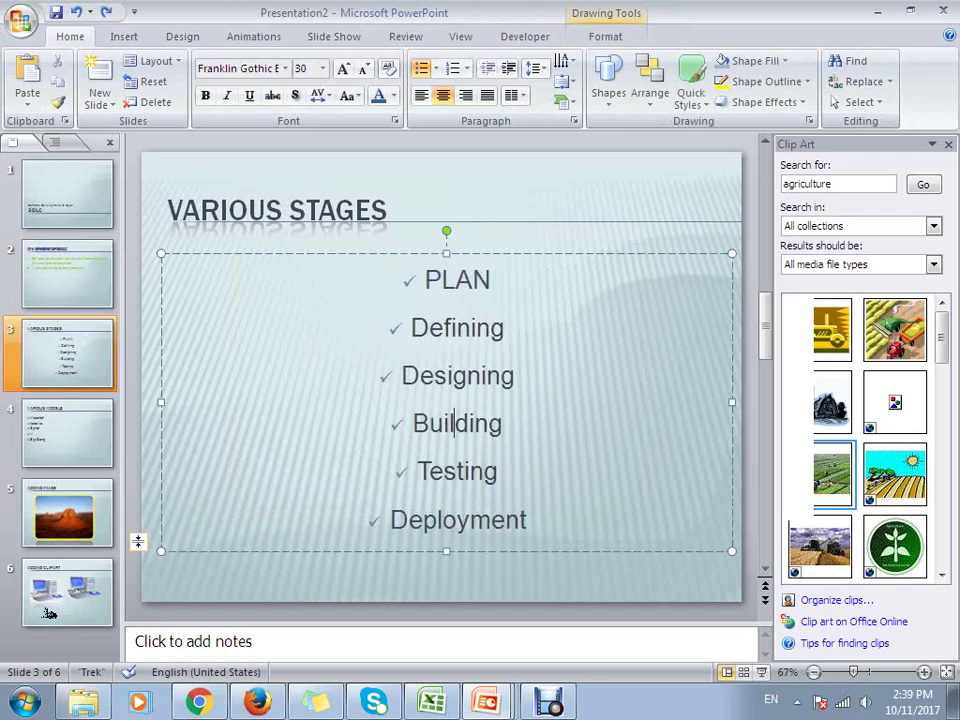
pyautogui.hotkey('ctrl', 'z')
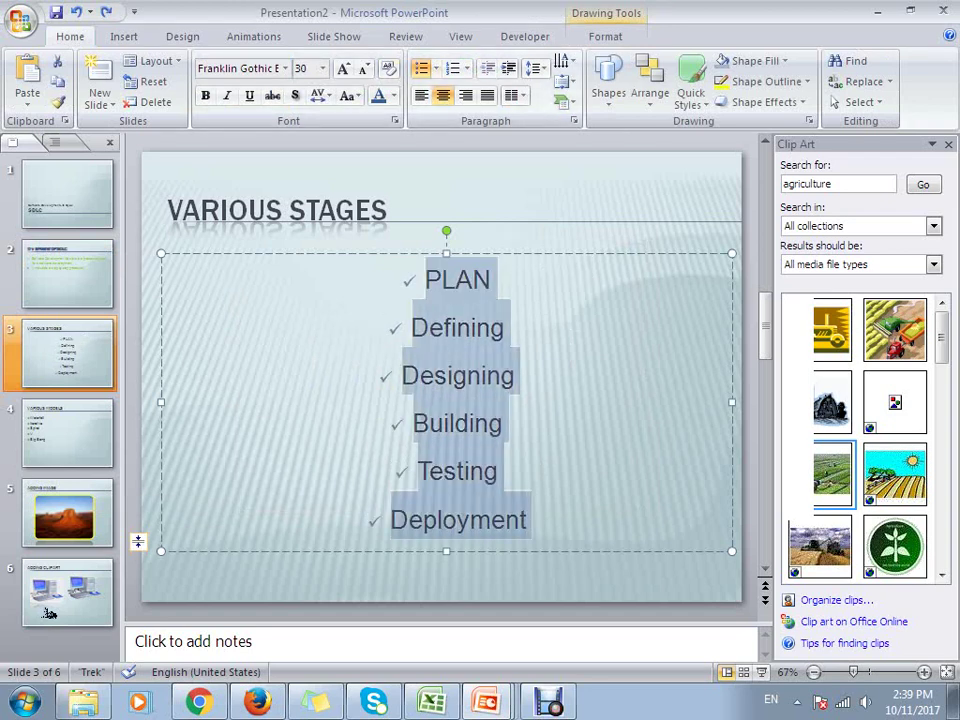
# Set the stage list's bullets to None, removing the check marks
pyautogui.click(436, 68)
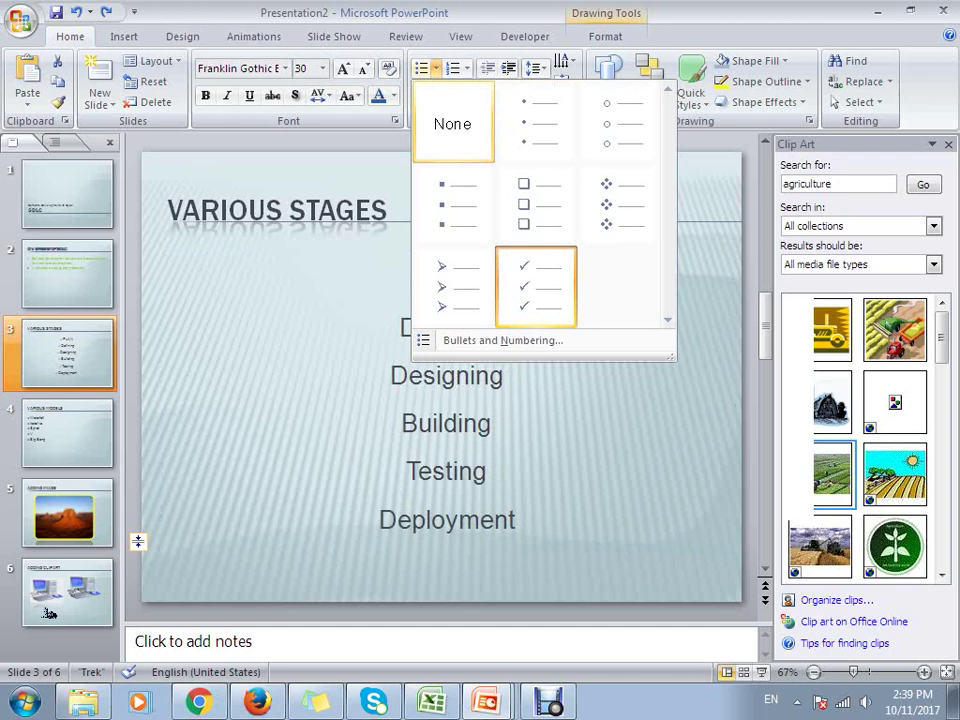
pyautogui.click(453, 123)
pyautogui.click(124, 36)
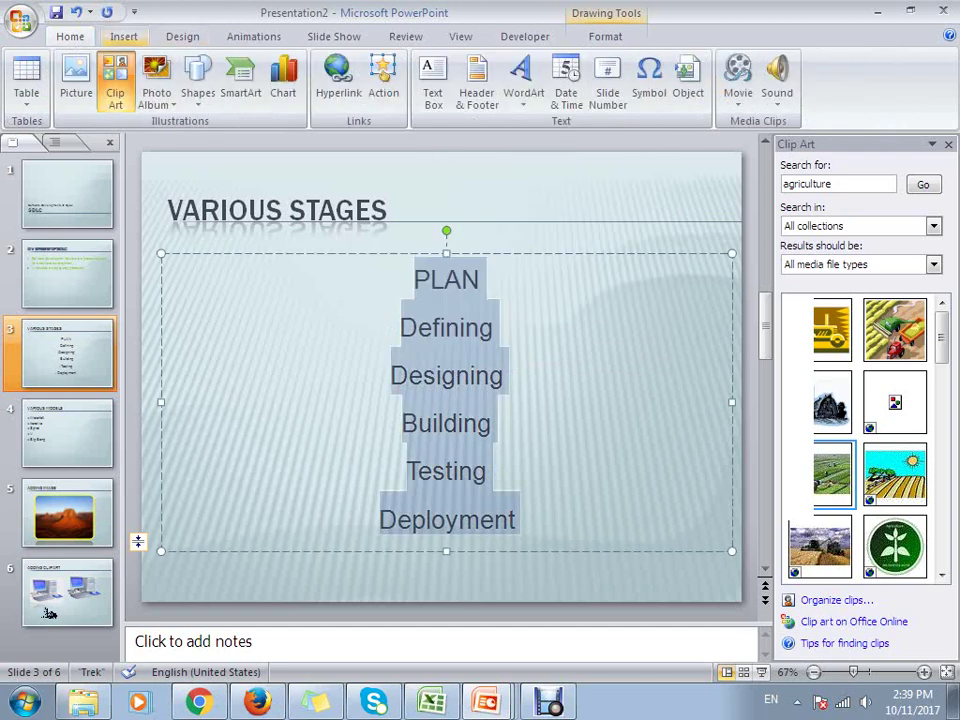
# Insert a Basic Cycle SmartArt graphic and label its first circle Plan
pyautogui.click(240, 80)
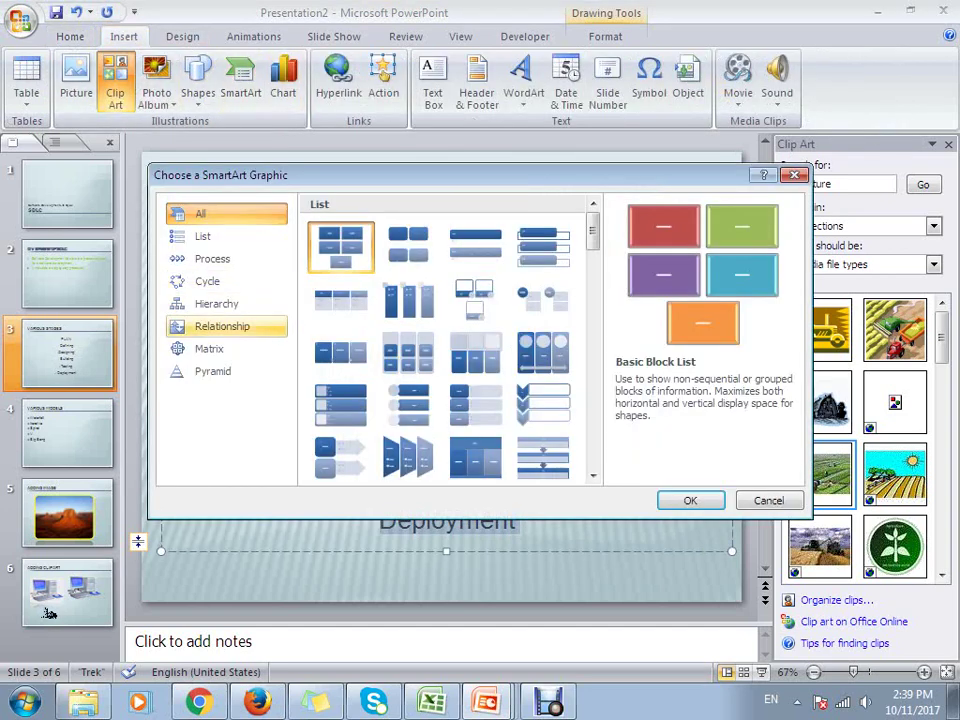
pyautogui.click(208, 281)
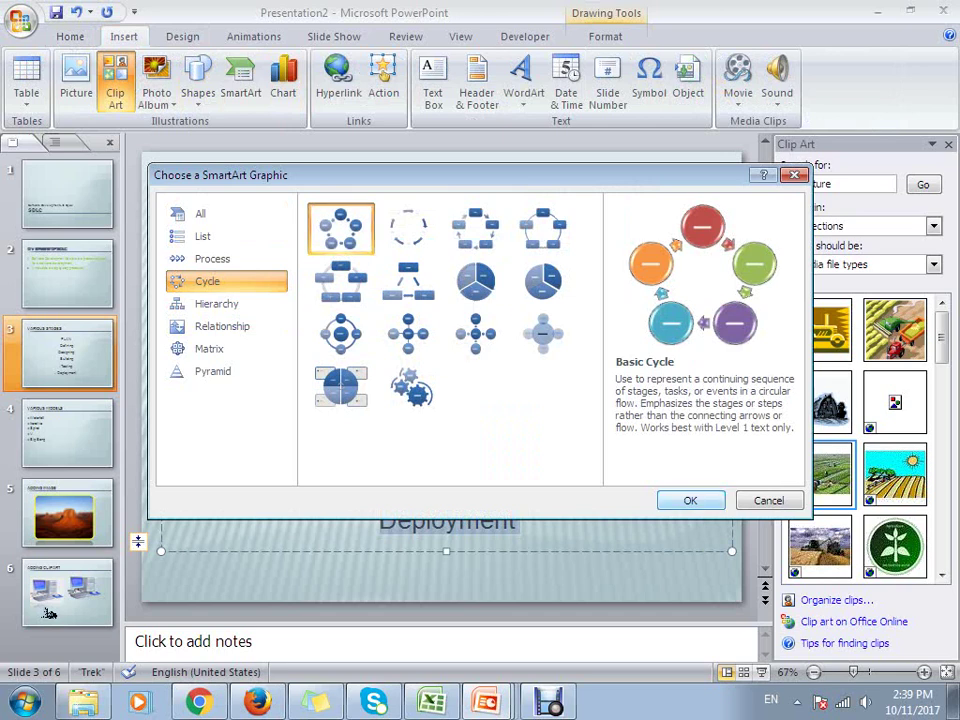
pyautogui.click(690, 500)
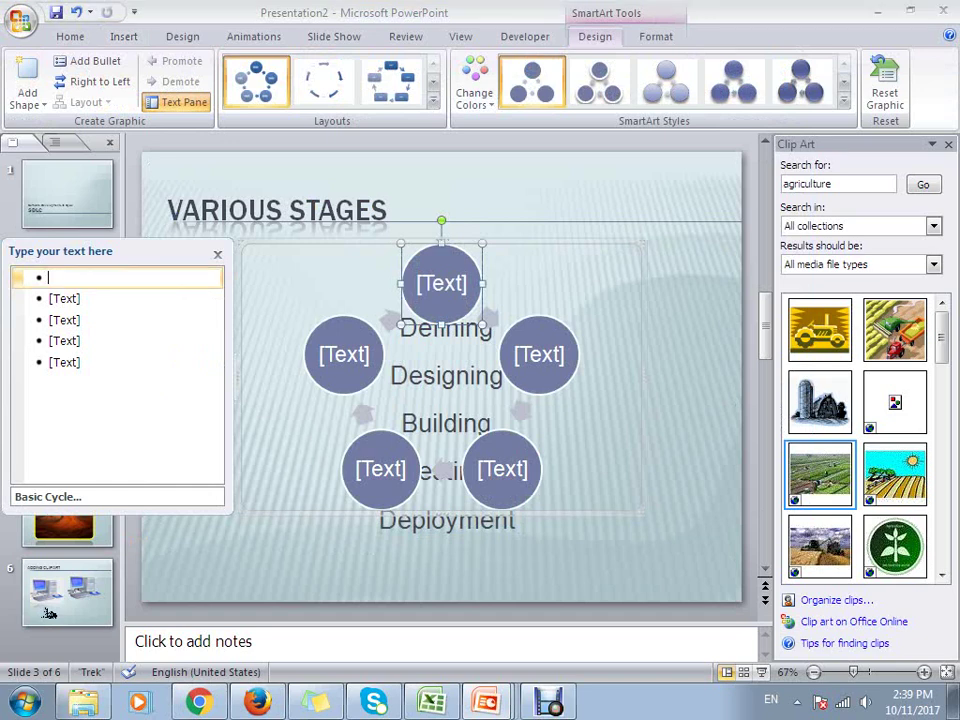
pyautogui.write('Pl')
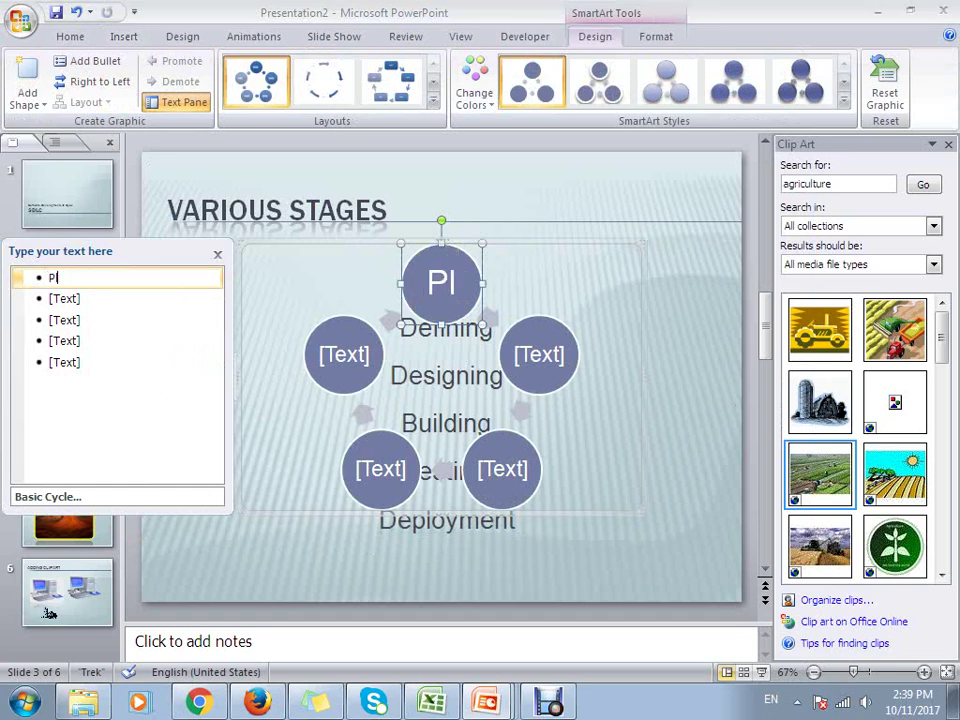
pyautogui.write('an')
# Label the remaining circles Defining, designing, building and deployment
pyautogui.press('Return')
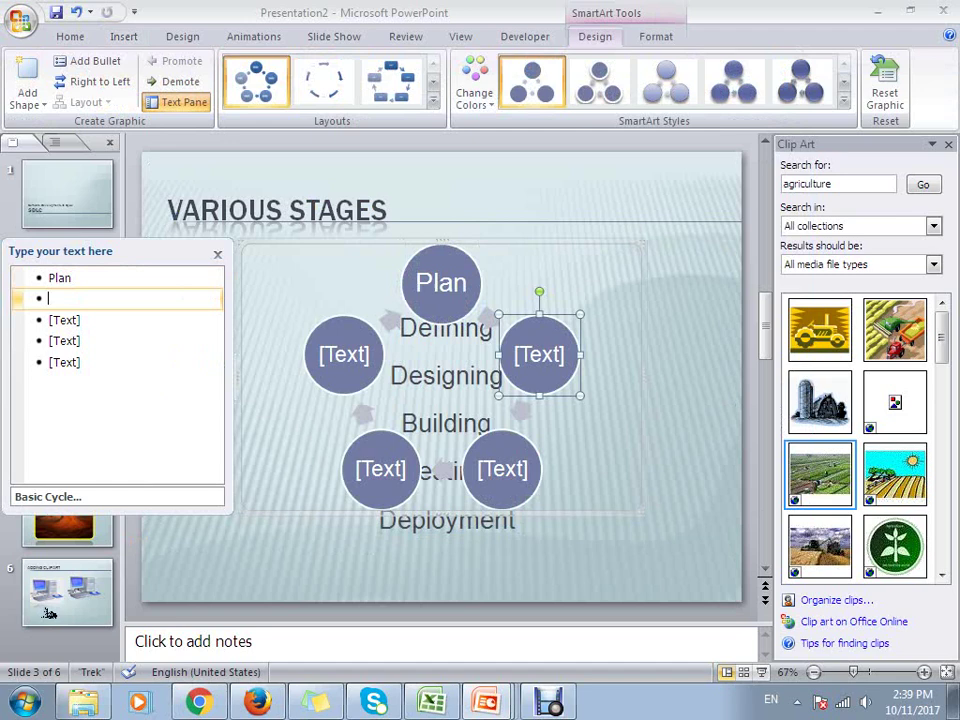
pyautogui.write('Des')
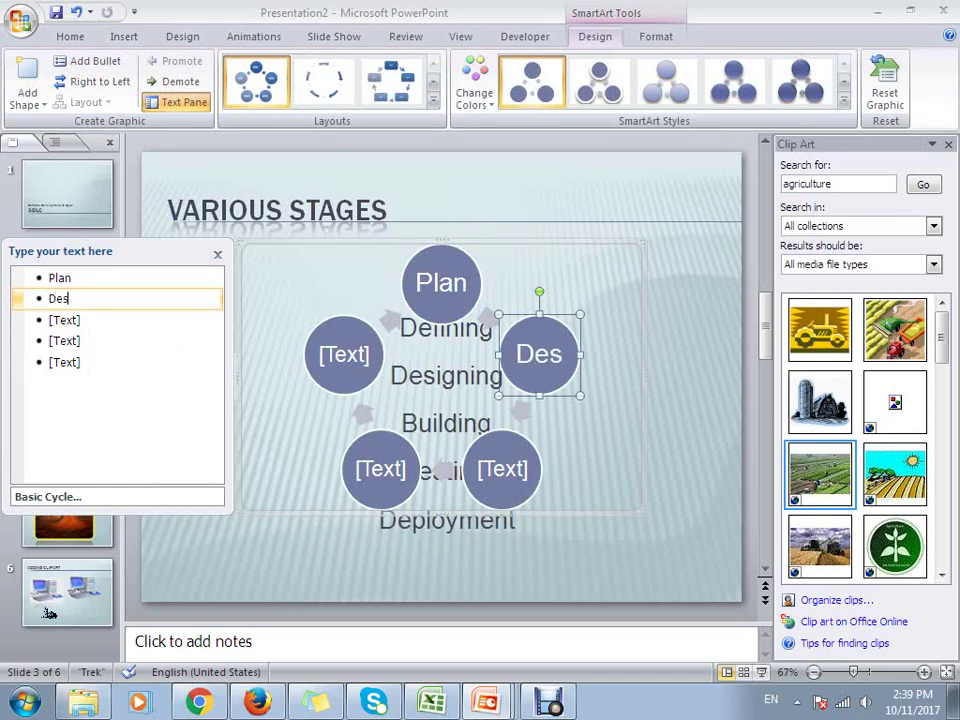
pyautogui.press('BackSpace')
pyautogui.press('BackSpace')
pyautogui.write('efinin')
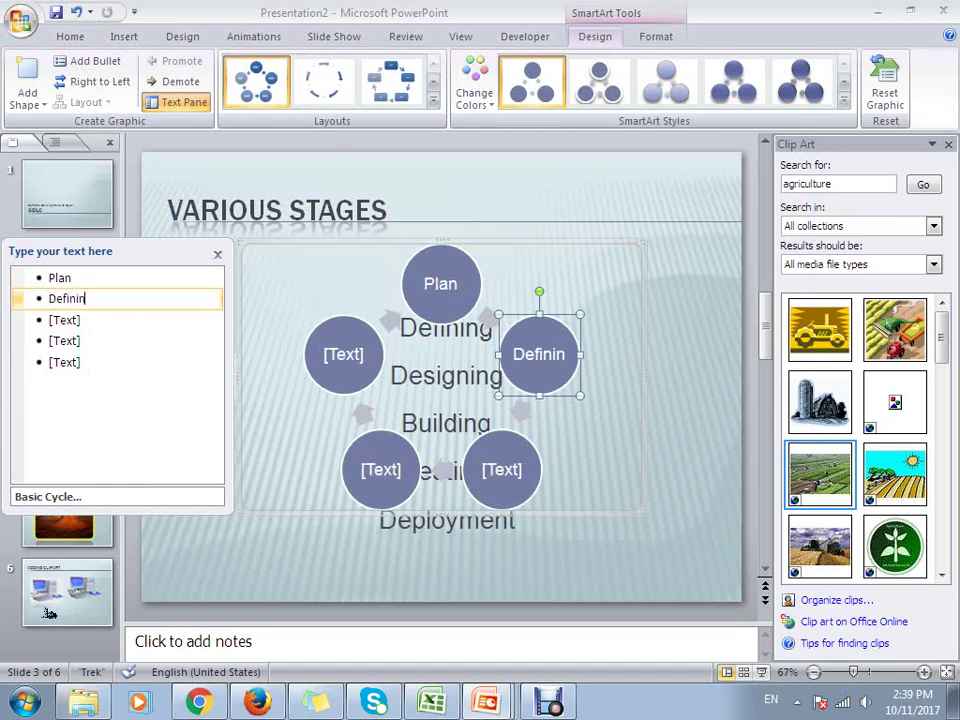
pyautogui.write('g')
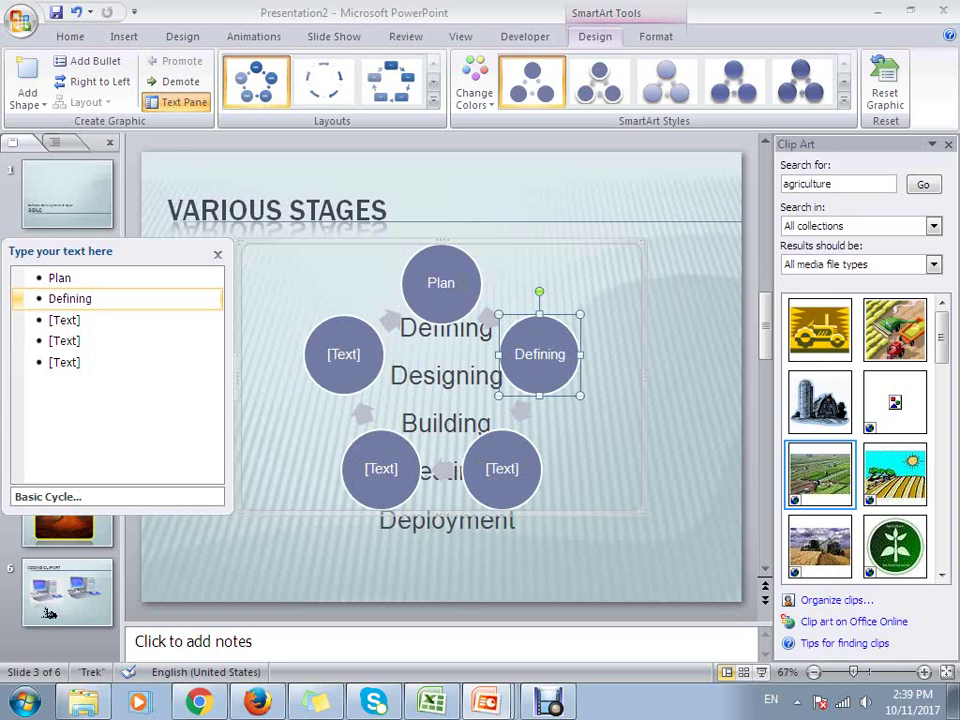
pyautogui.press('Down')
pyautogui.write('des')
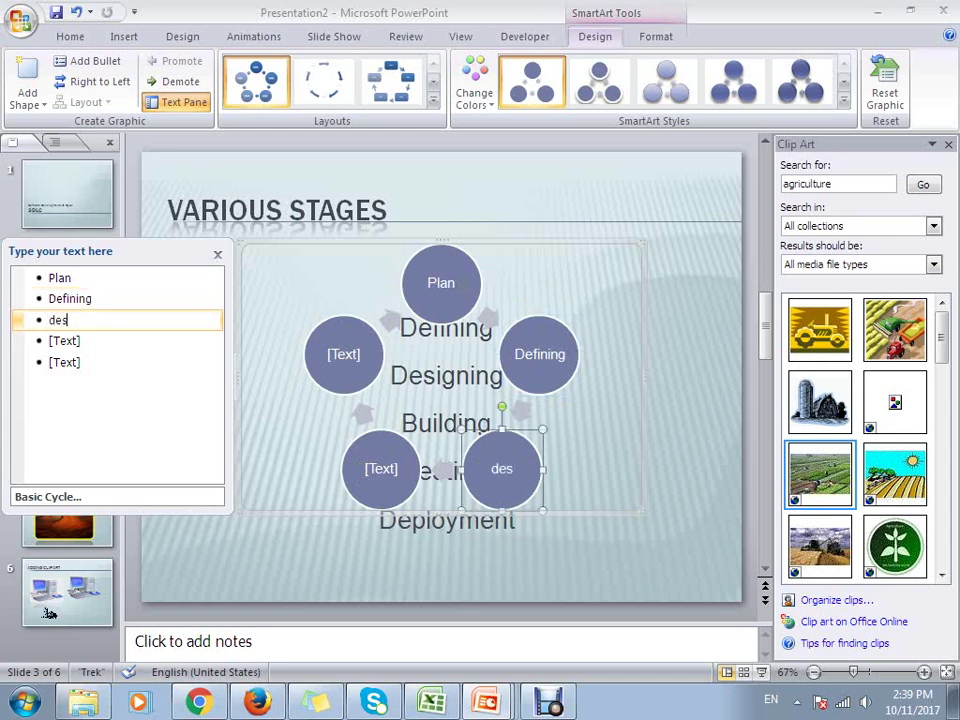
pyautogui.write('igning')
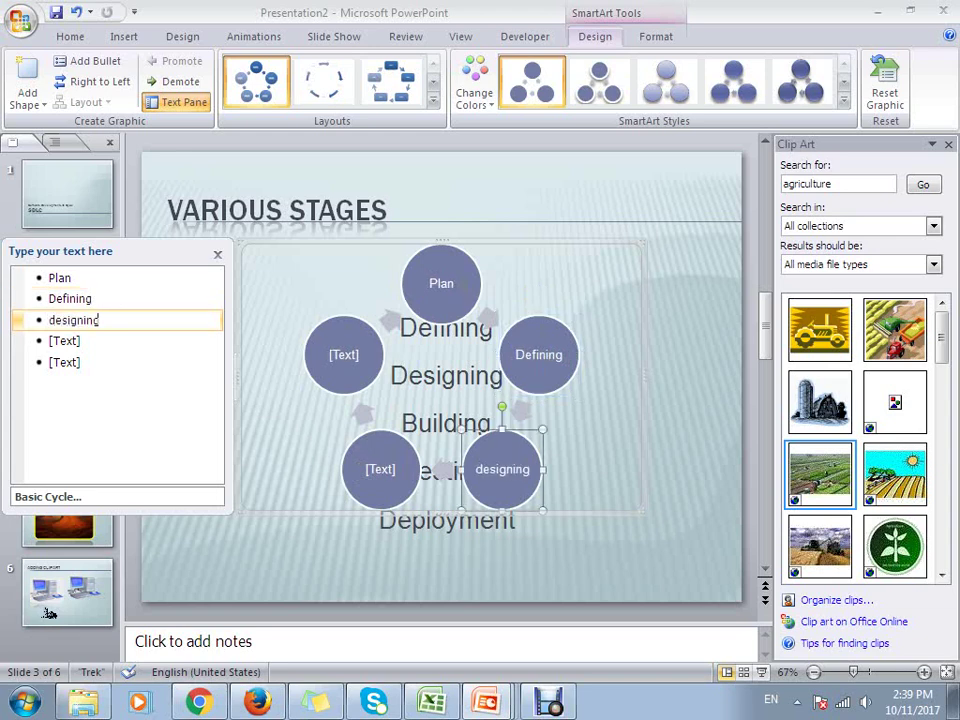
pyautogui.press('Down')
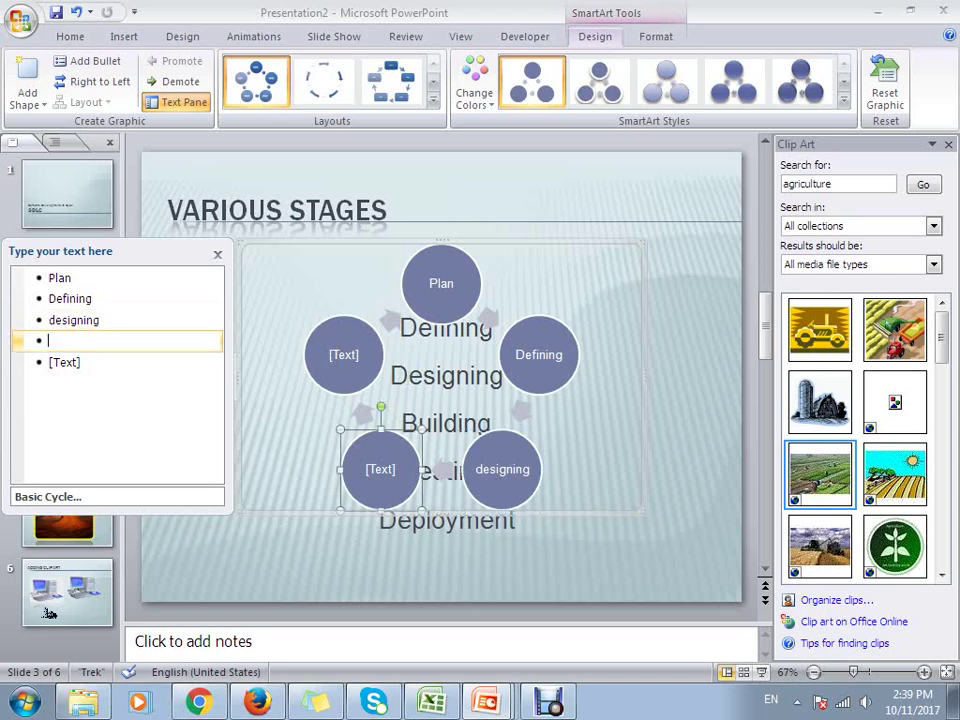
pyautogui.write('building')
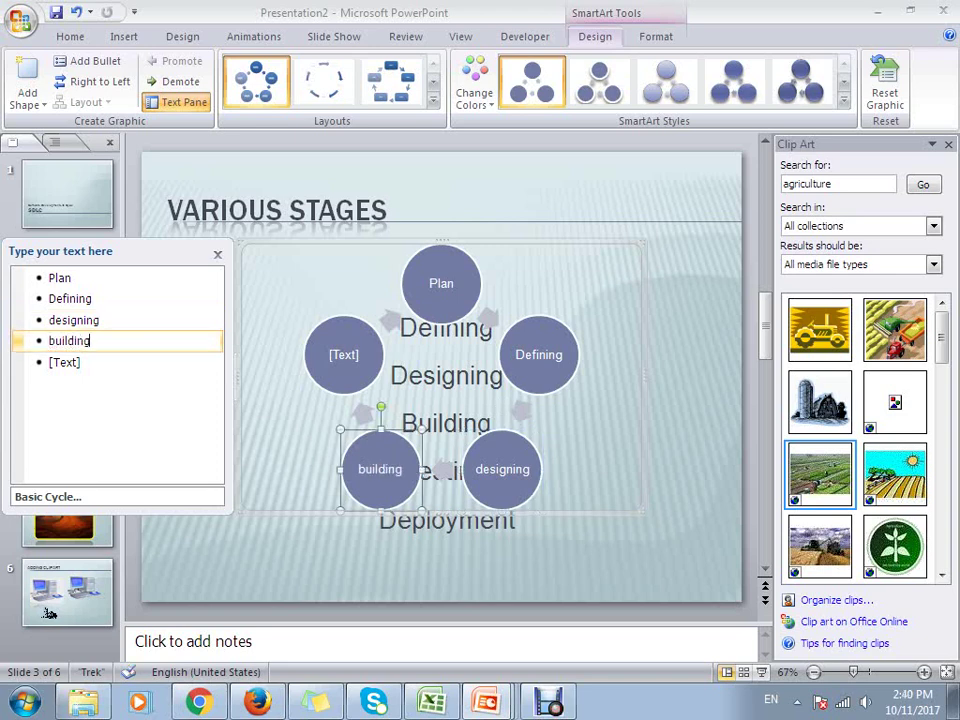
pyautogui.press('Down')
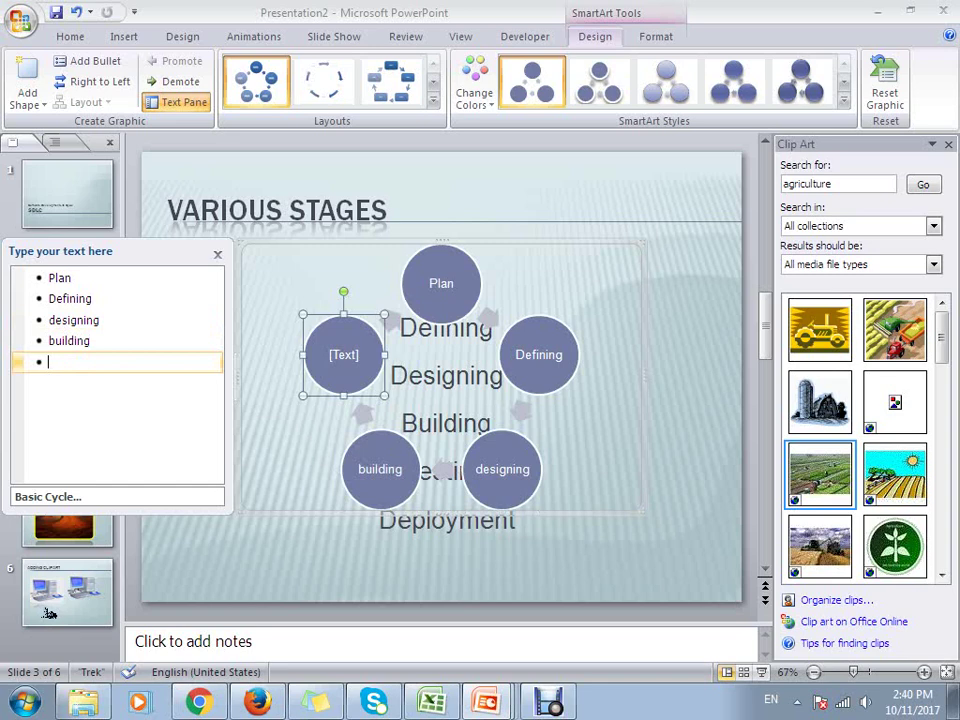
pyautogui.write('deployment')
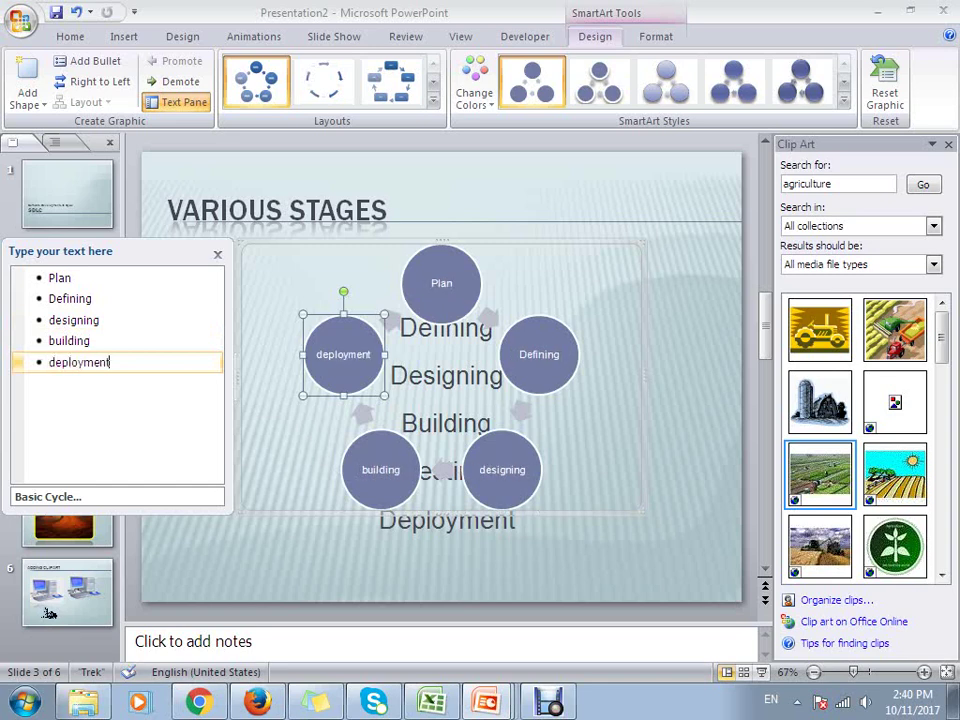
pyautogui.press('Escape')
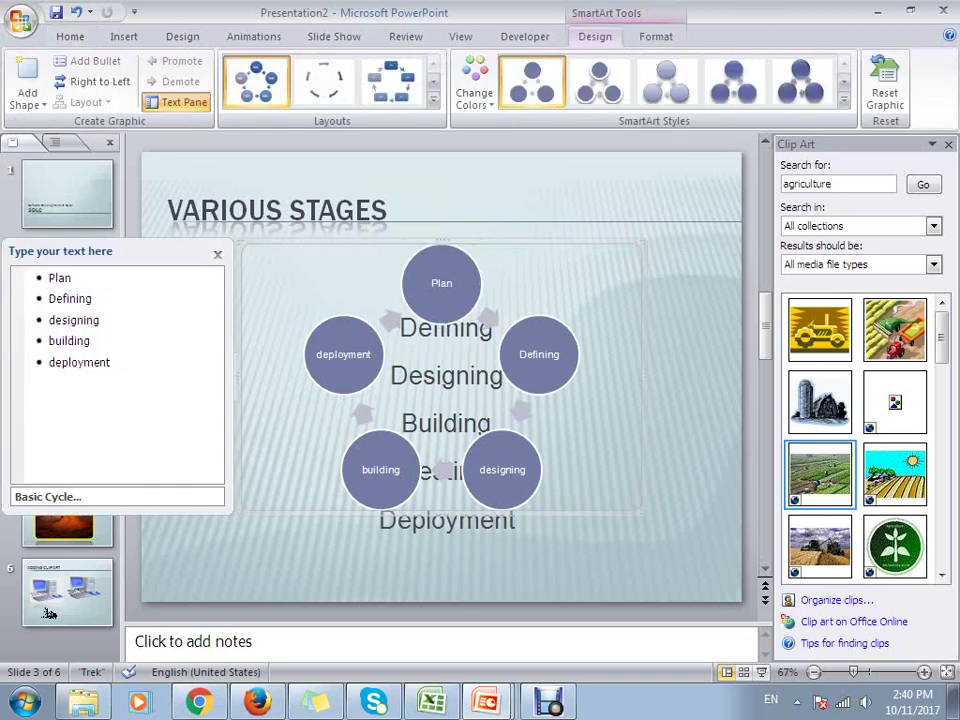
pyautogui.press('Escape')
# Delete the old PLAN-to-Deployment text box and its empty placeholder, keeping the cycle diagram
pyautogui.press('Tab')
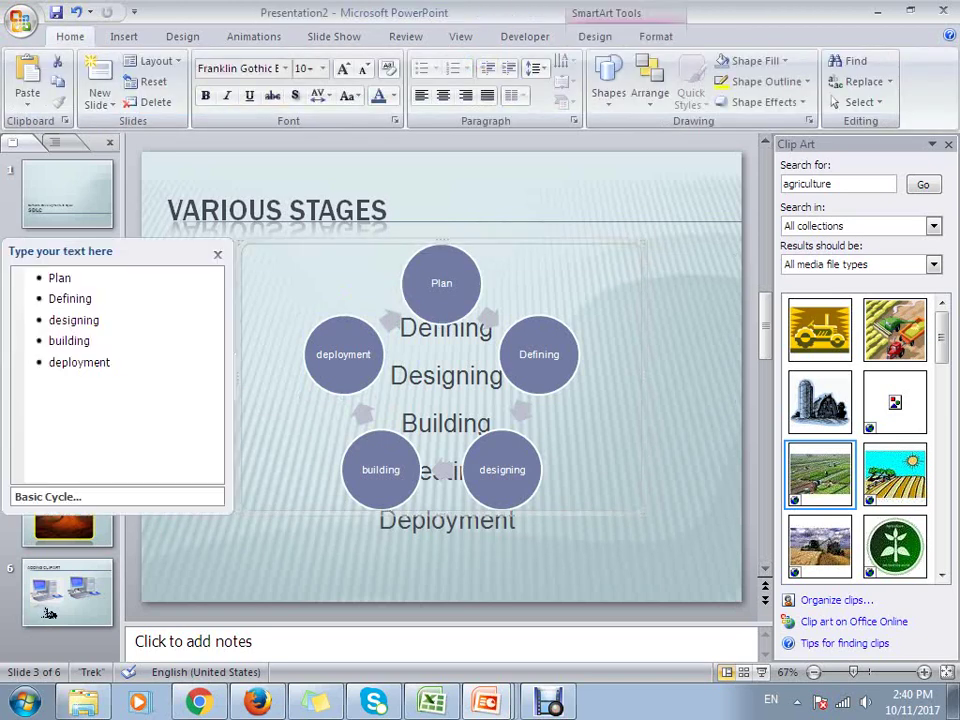
pyautogui.press('Escape')
pyautogui.press('Tab')
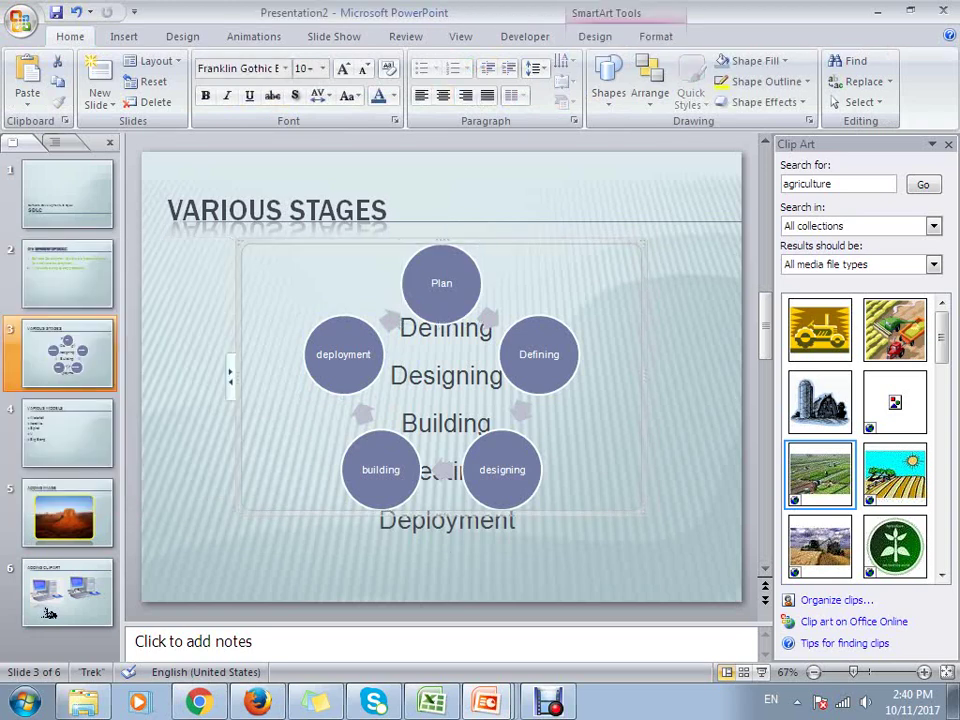
pyautogui.press('Tab')
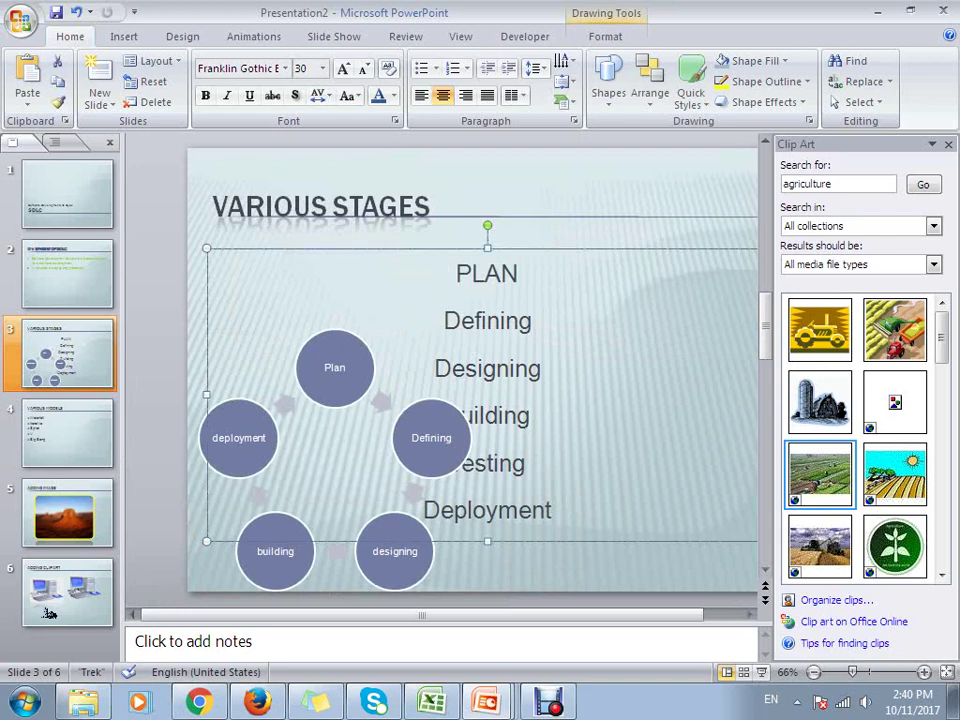
pyautogui.press('Delete')
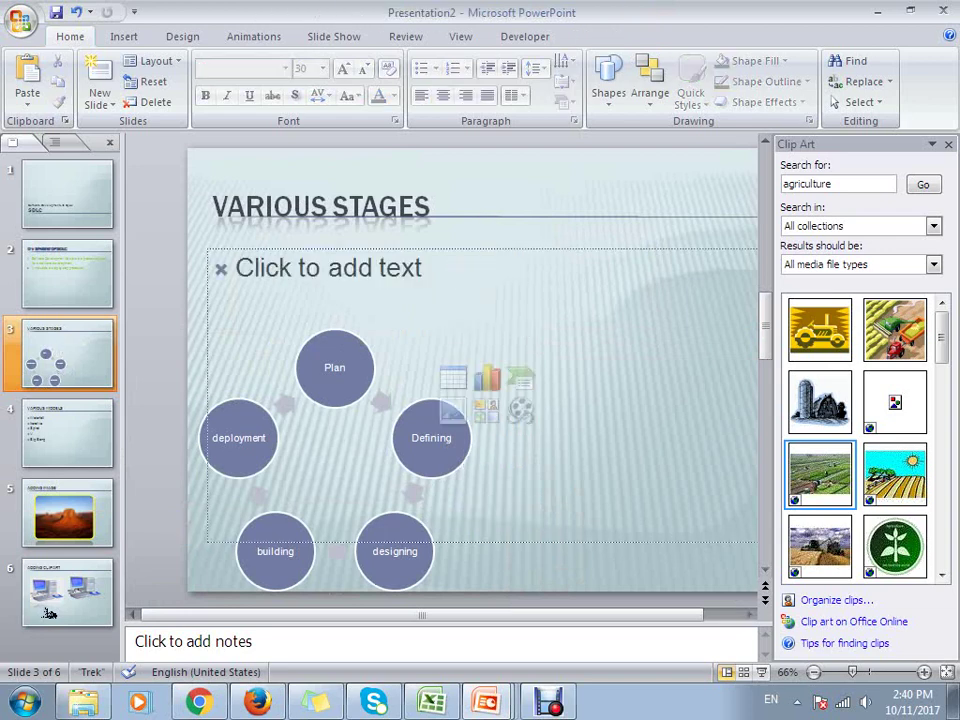
pyautogui.press('Tab')
pyautogui.press('Delete')
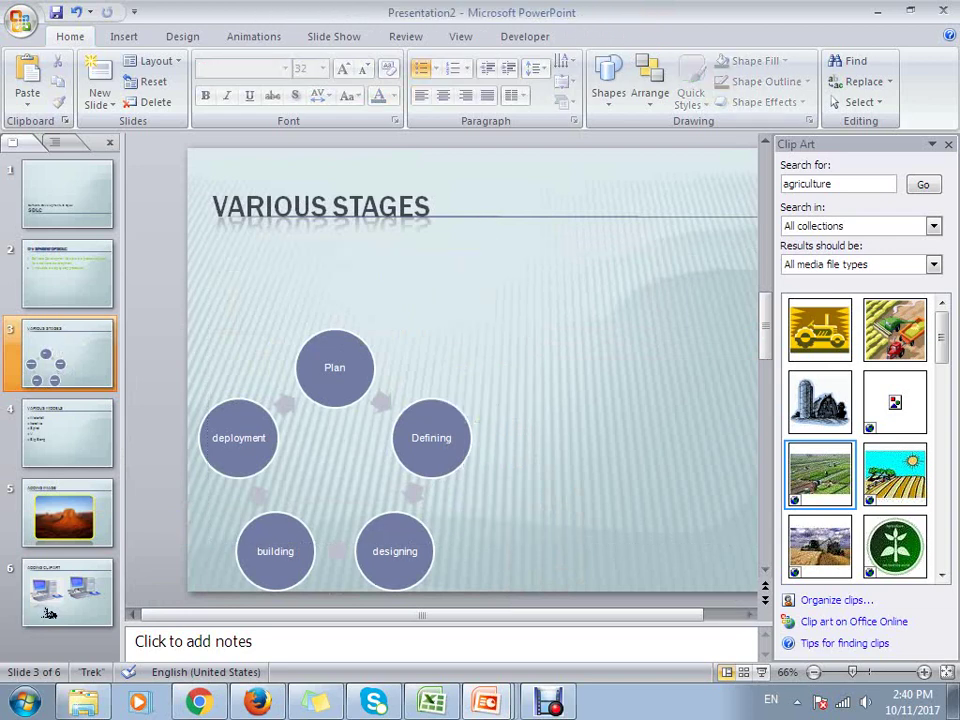
pyautogui.press('Tab')
pyautogui.press('Escape')
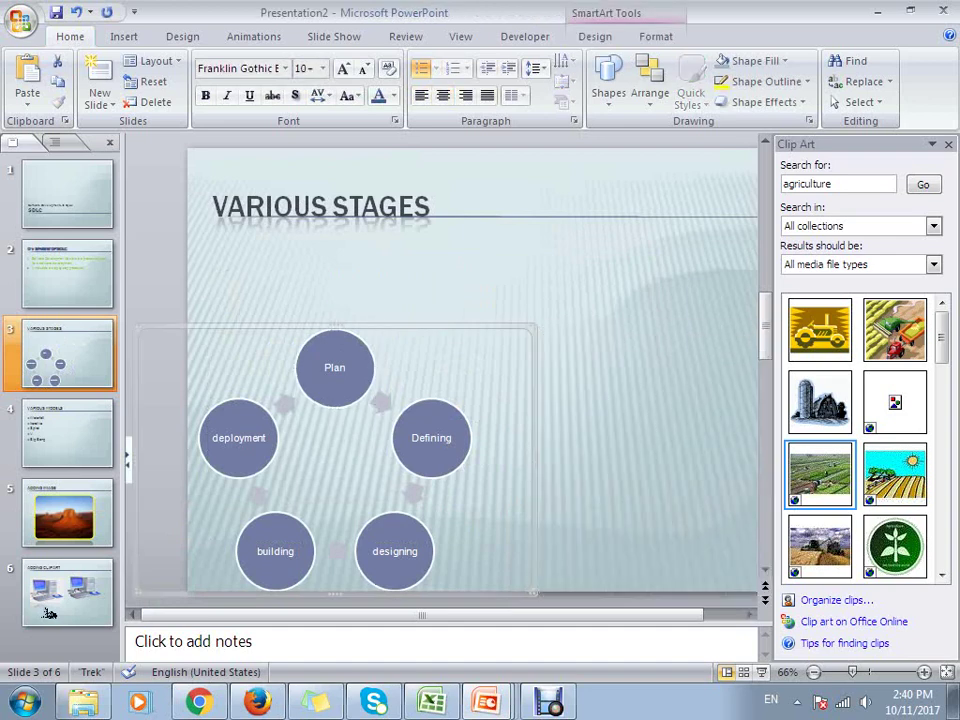
pyautogui.hotkey('ctrl', 'z')
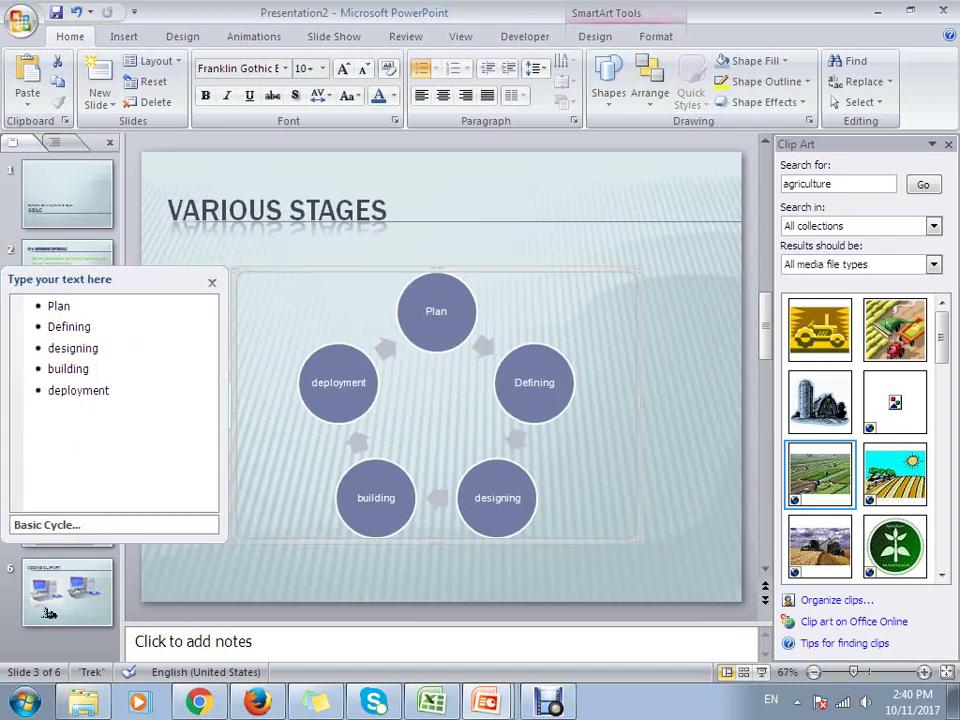
pyautogui.press('Escape')
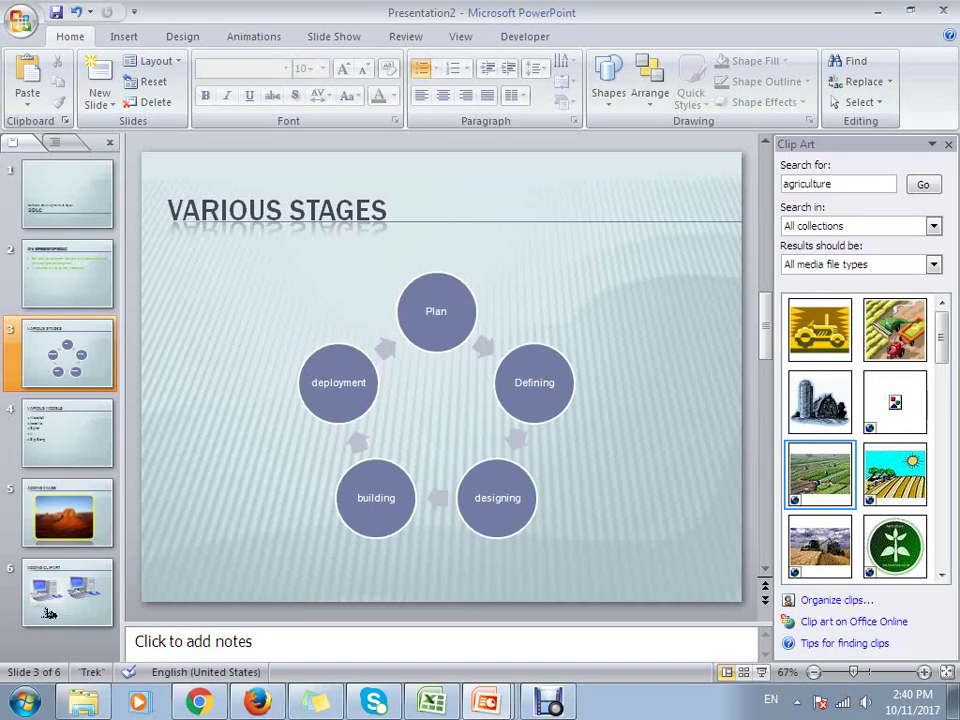
pyautogui.click(123, 36)
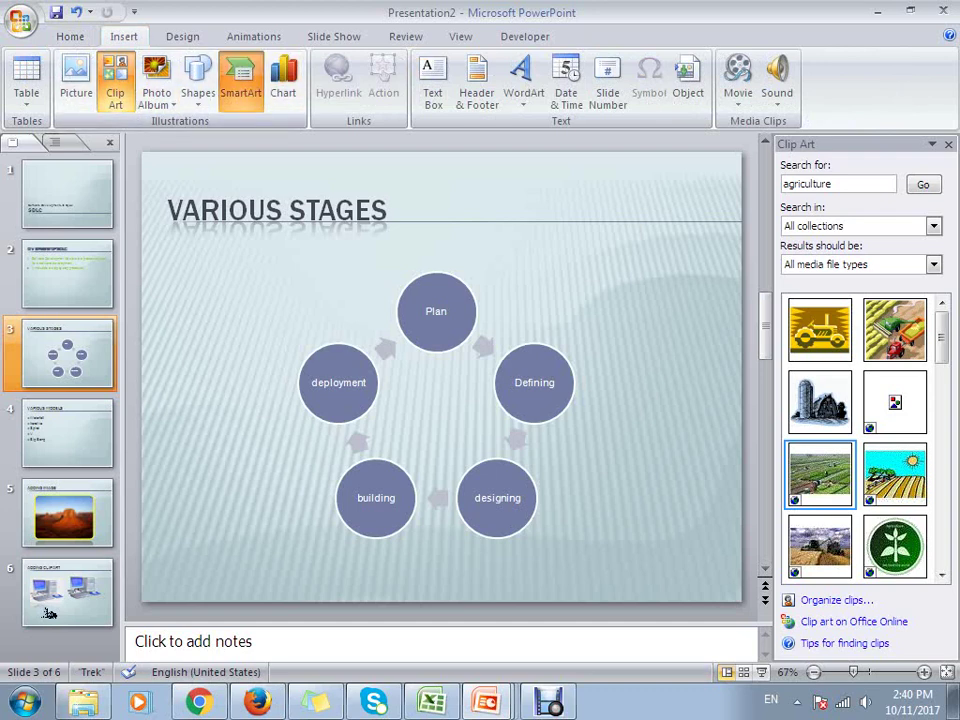
pyautogui.click(241, 80)
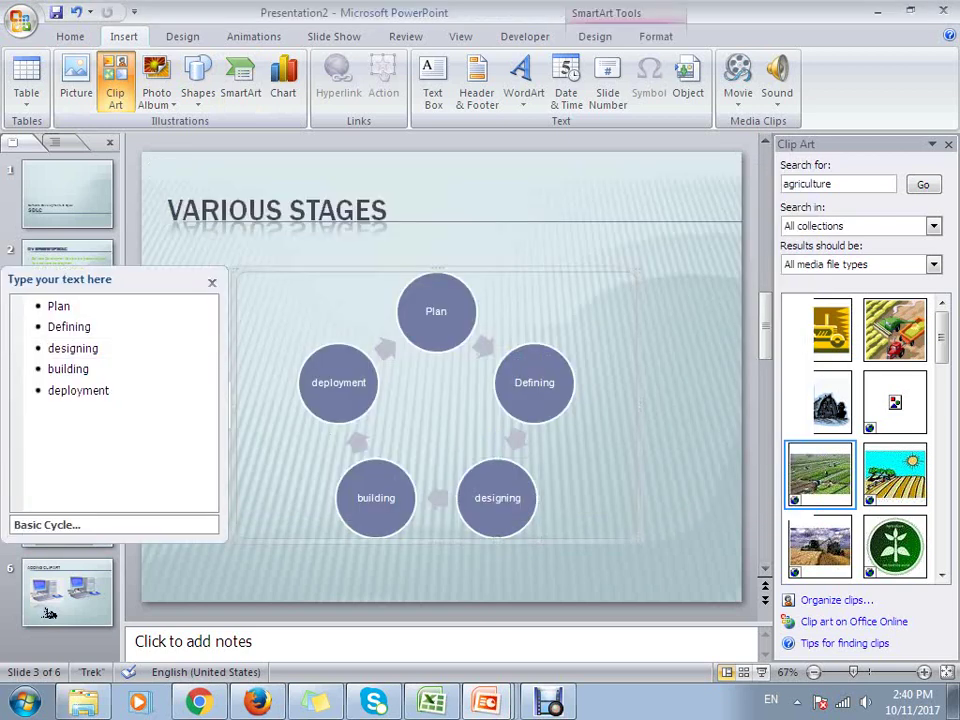
pyautogui.click(240, 80)
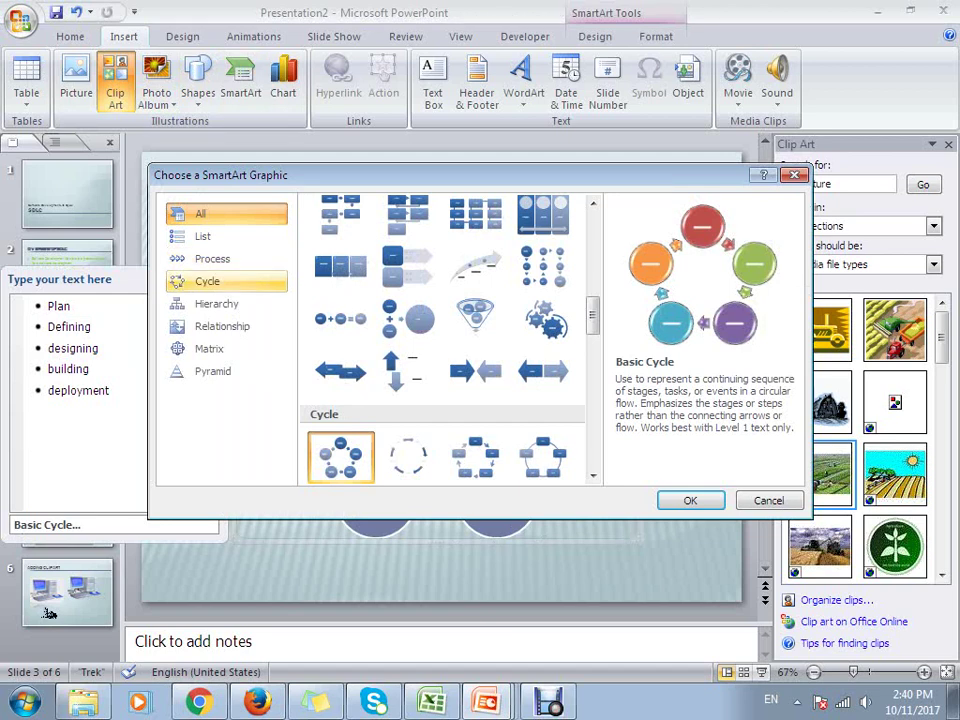
pyautogui.click(475, 265)
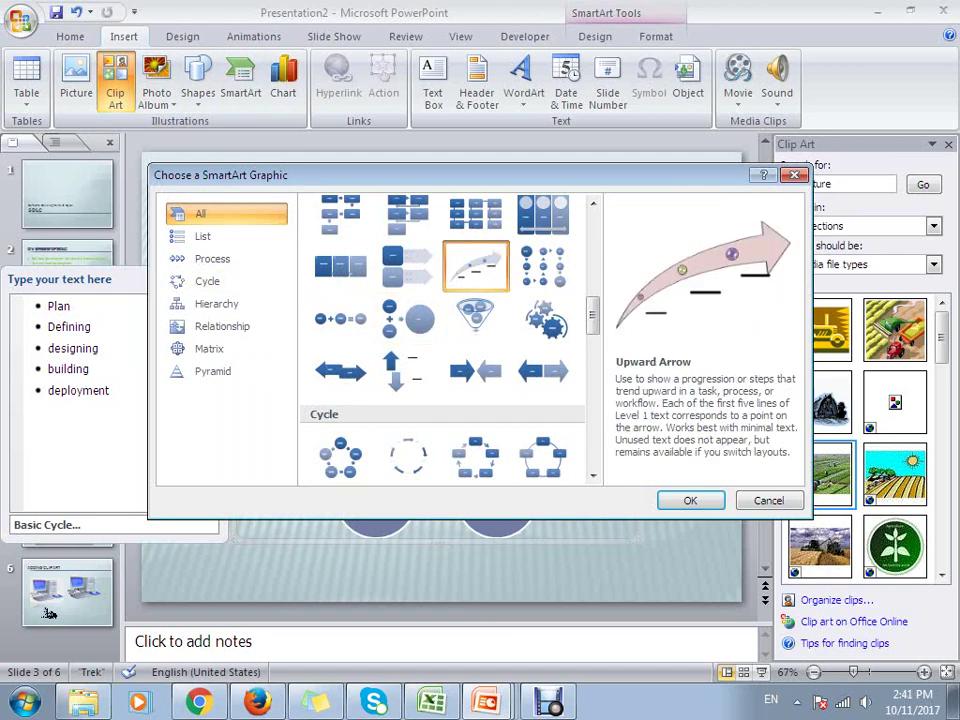
pyautogui.press('Return')
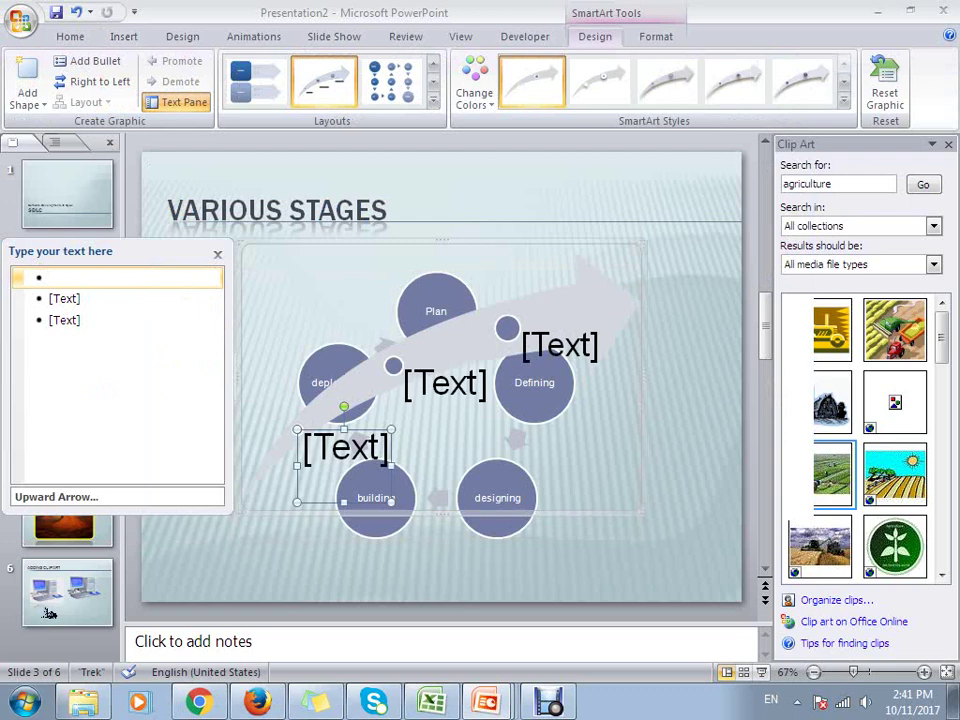
pyautogui.press('Tab')
pyautogui.press('Escape')
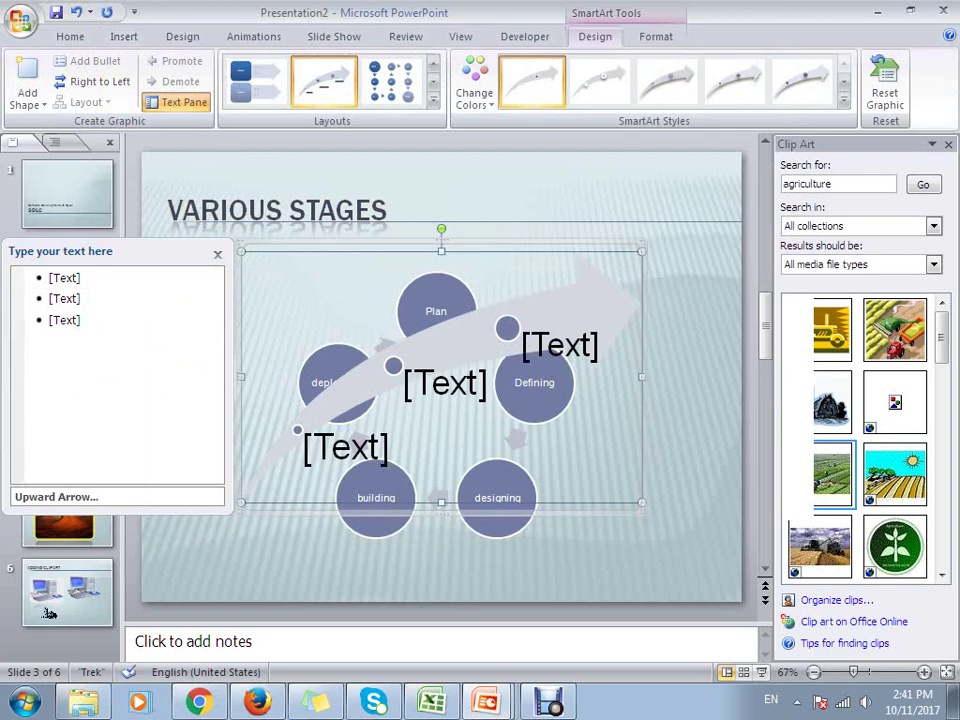
pyautogui.press('Escape')
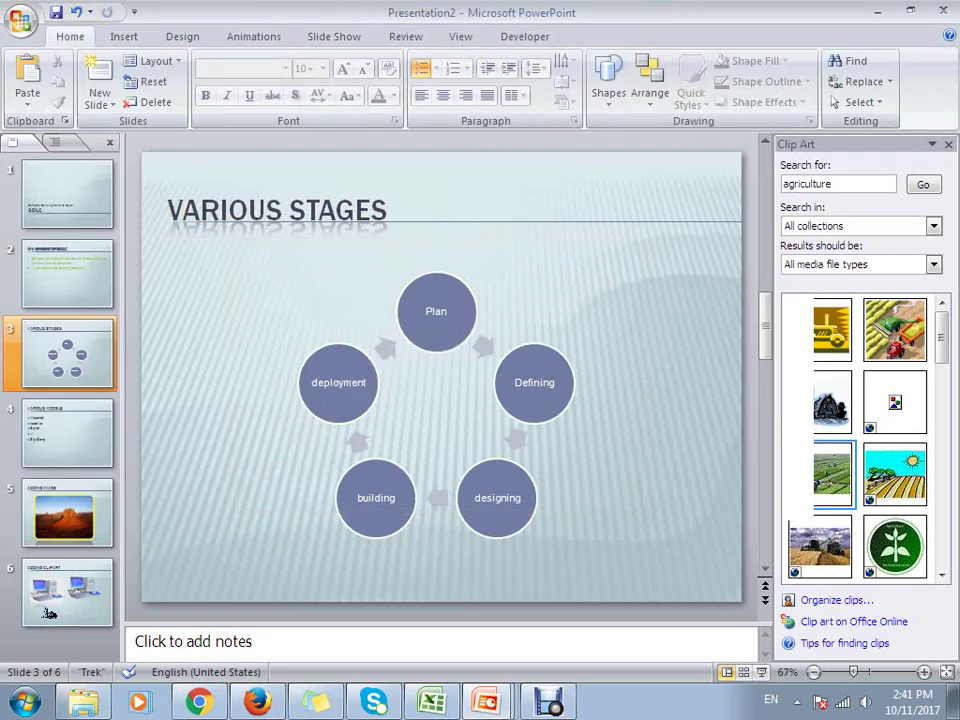